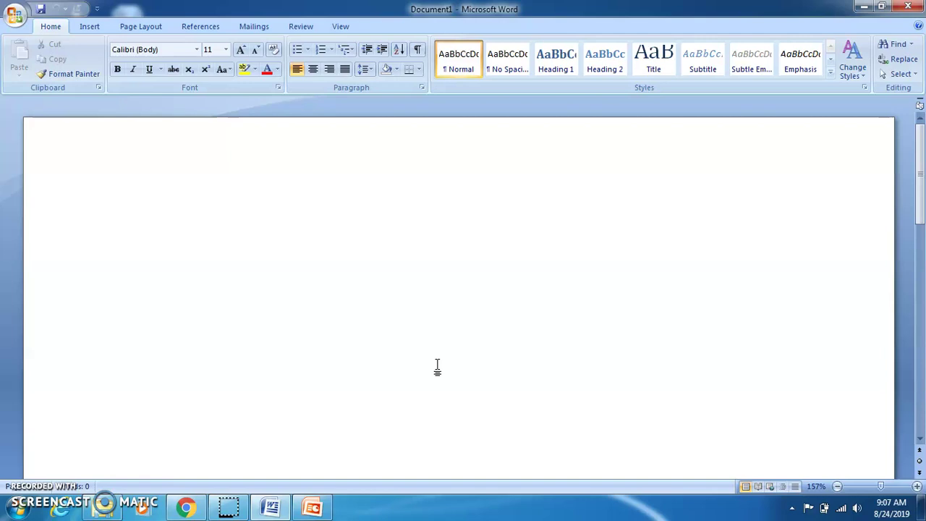
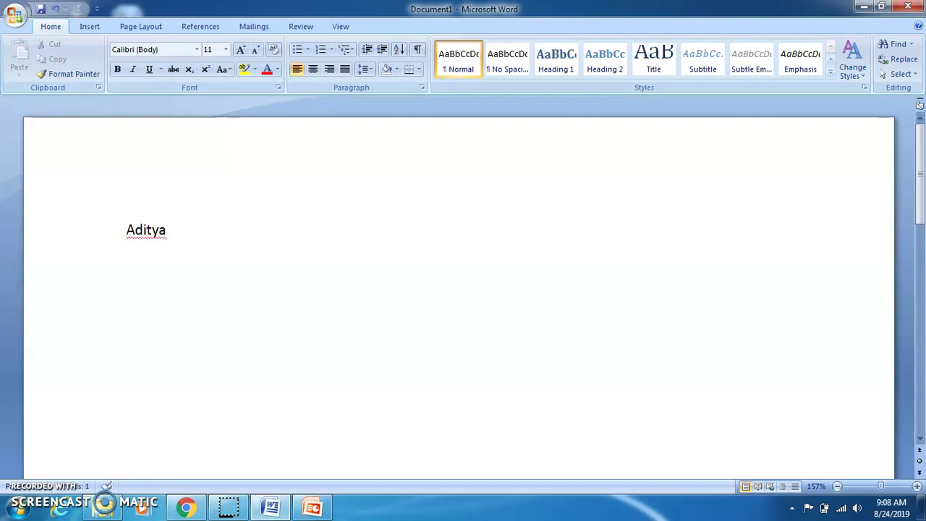
Type the candidate's name and, on the next line, a Phone line with their phone number
key(Return)
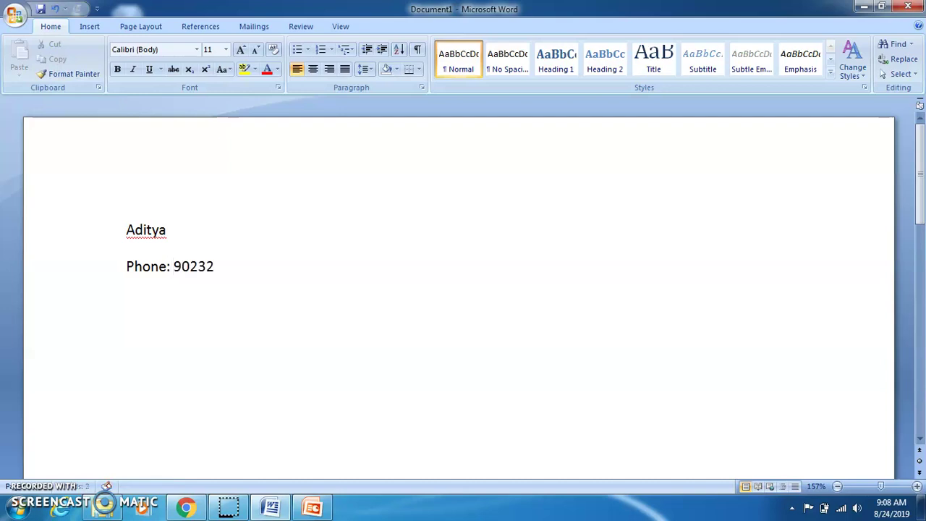
text(.)
key(BackSpace)
key(BackSpace)
Add an Email line with the email address, undoing its automatic hyperlink
text(Ema)
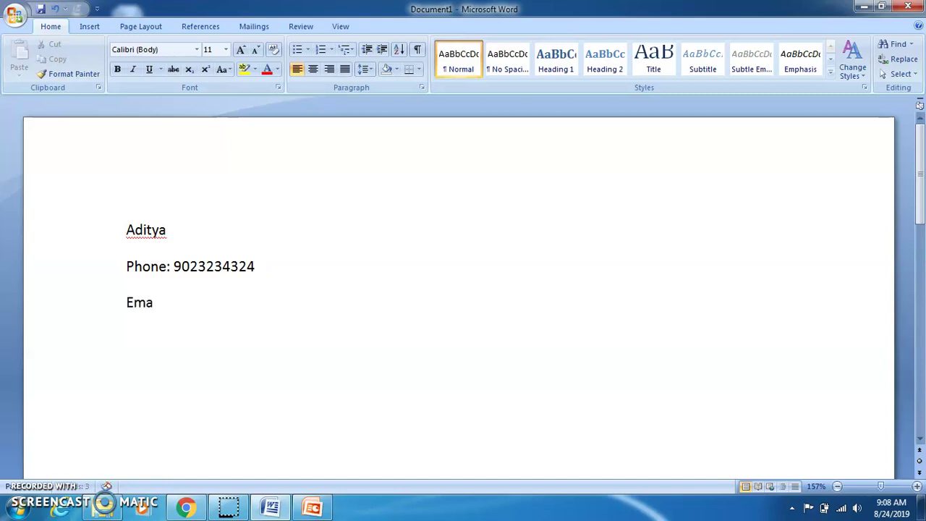
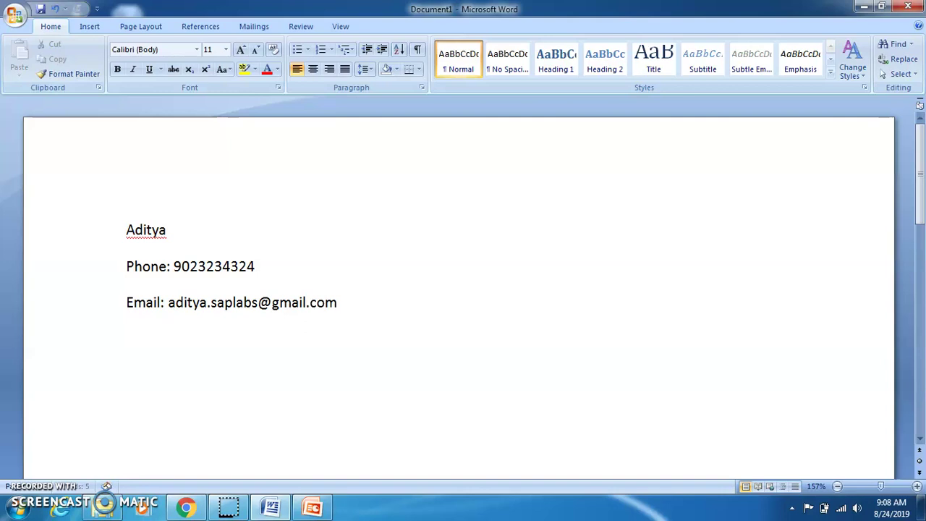
key(ctrl+z)
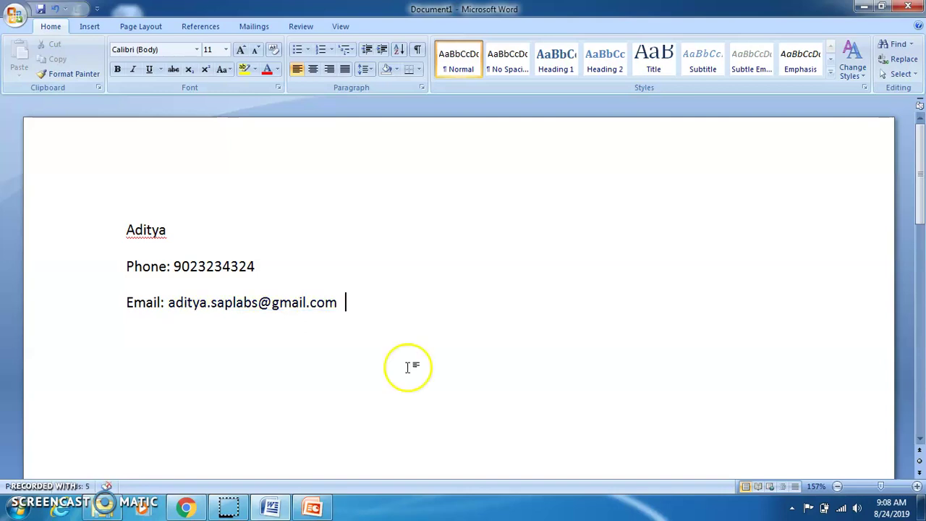
Set paragraph Spacing After to 0 pt for the name, phone and email lines
drag(340, 302, 133, 242)
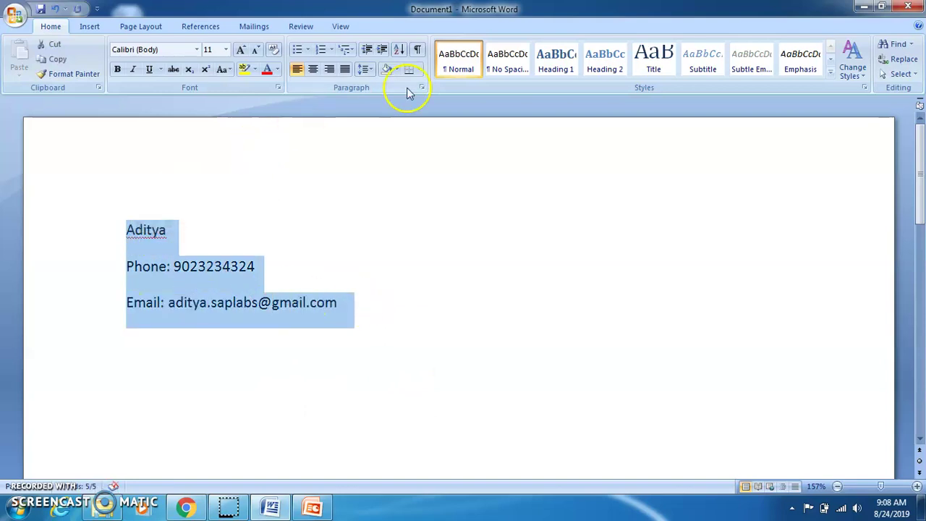
click(366, 69)
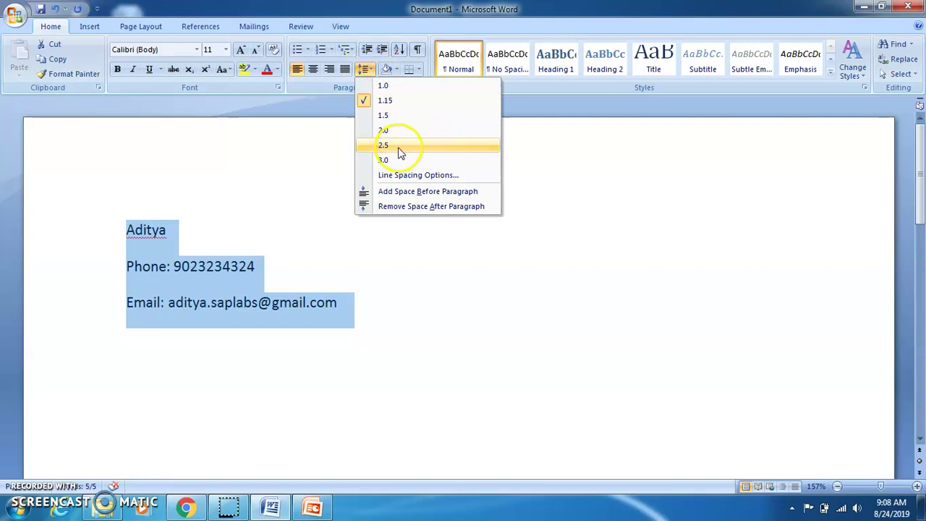
click(405, 176)
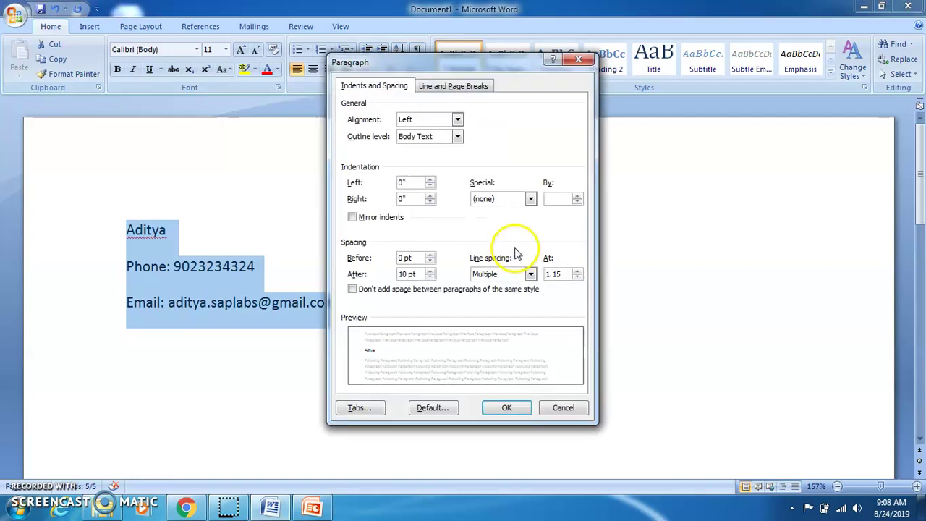
click(430, 270)
click(430, 277)
click(430, 276)
click(430, 276)
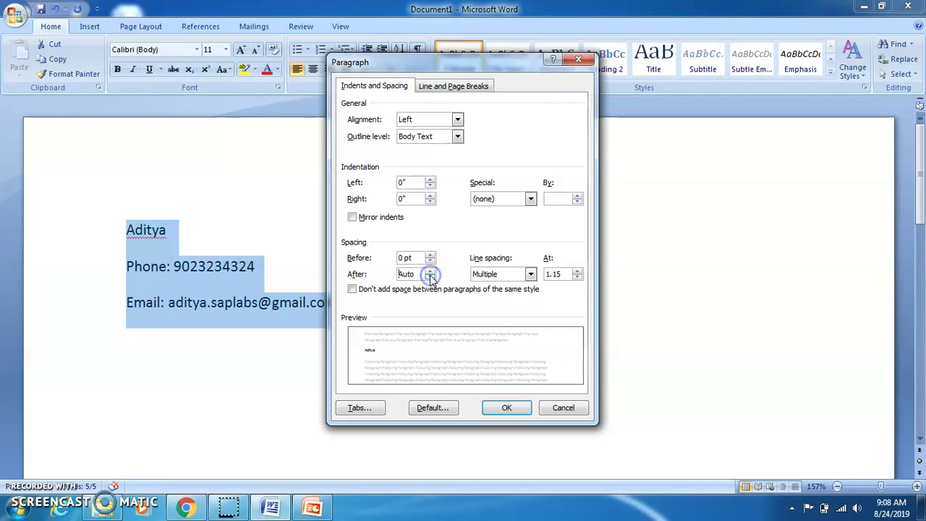
click(431, 272)
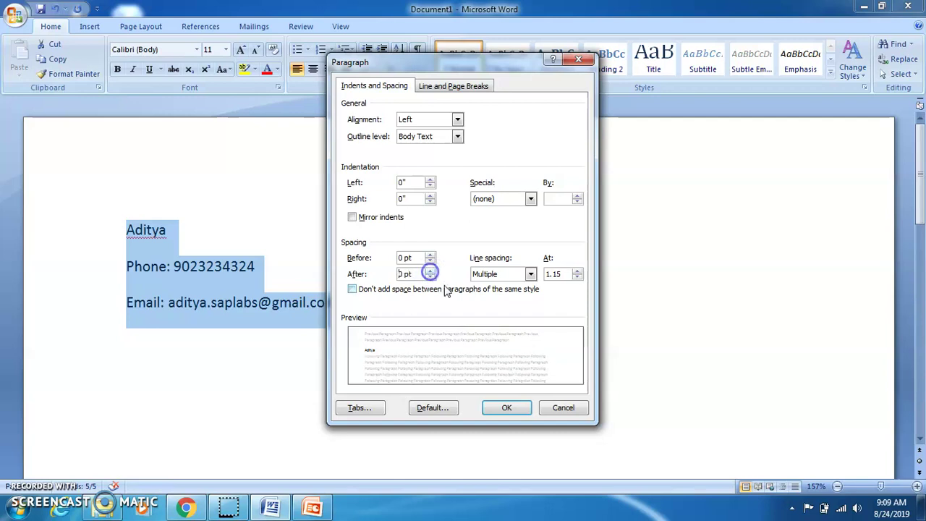
click(507, 408)
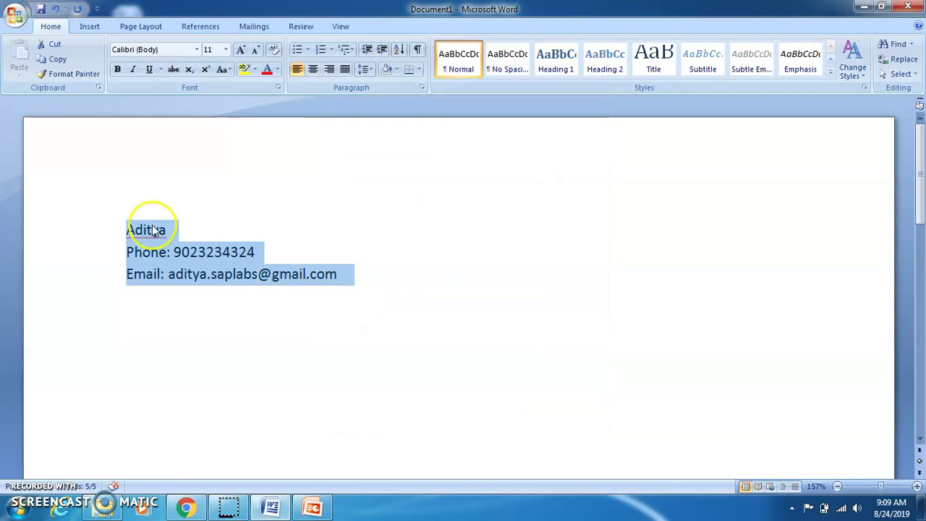
click(182, 230)
Make the name line bold at 16 pt
triple_click(183, 232)
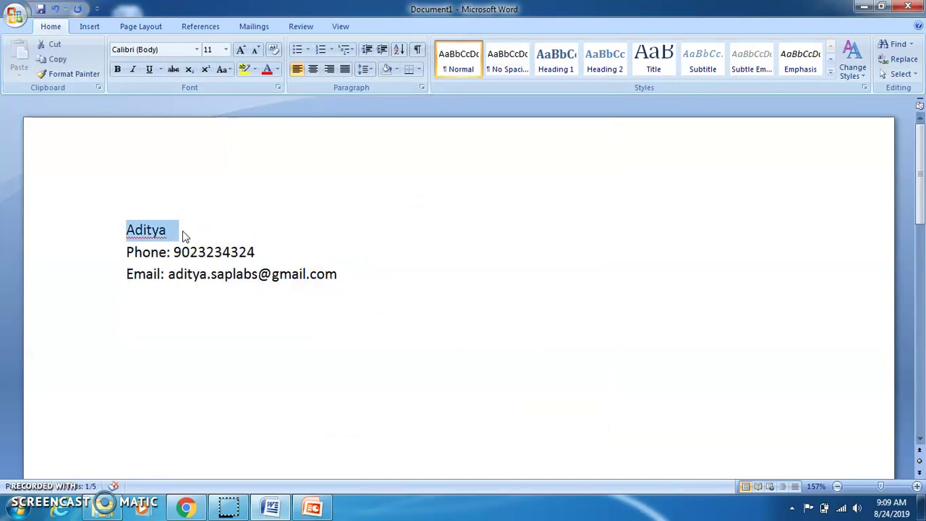
click(219, 50)
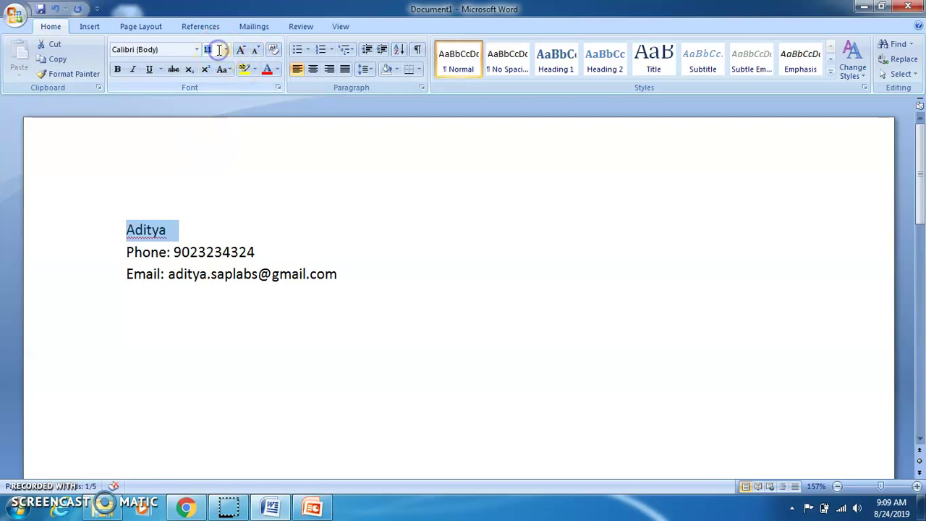
text(20)
key(Return)
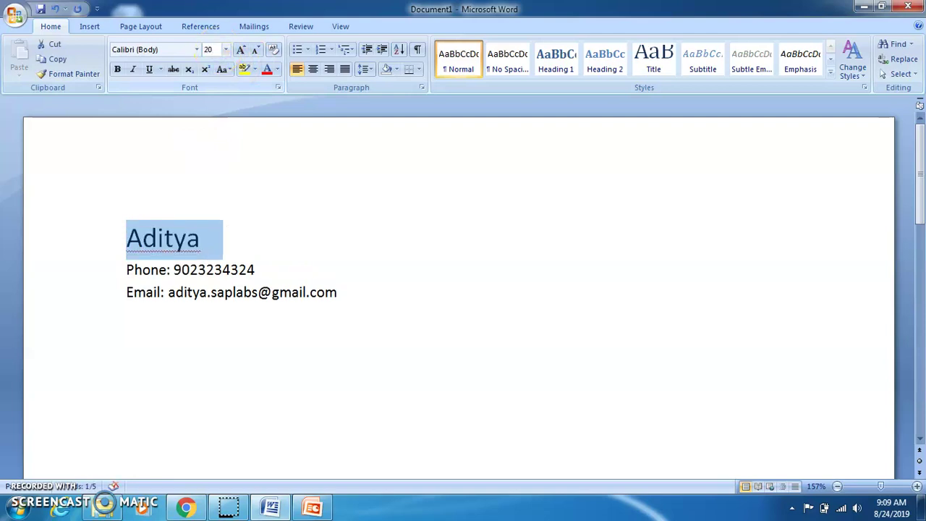
key(ctrl+b)
click(217, 48)
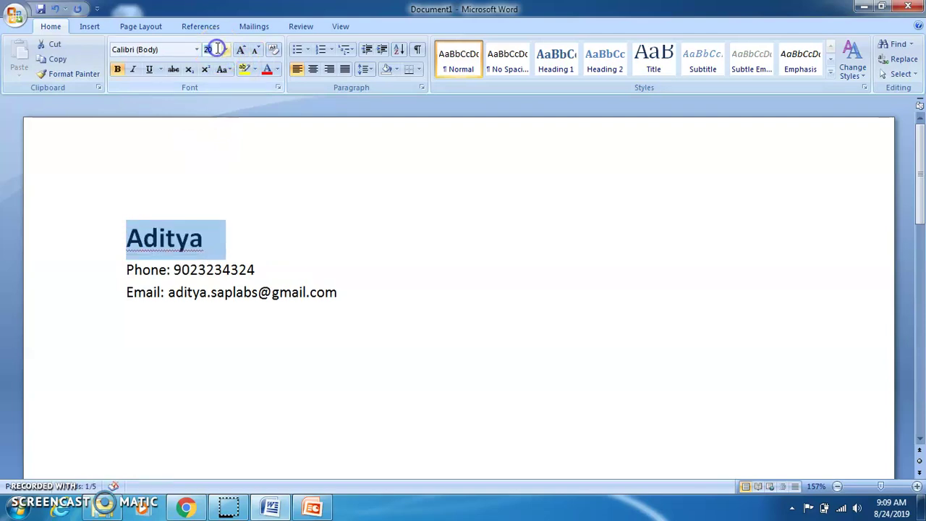
text(16)
key(Return)
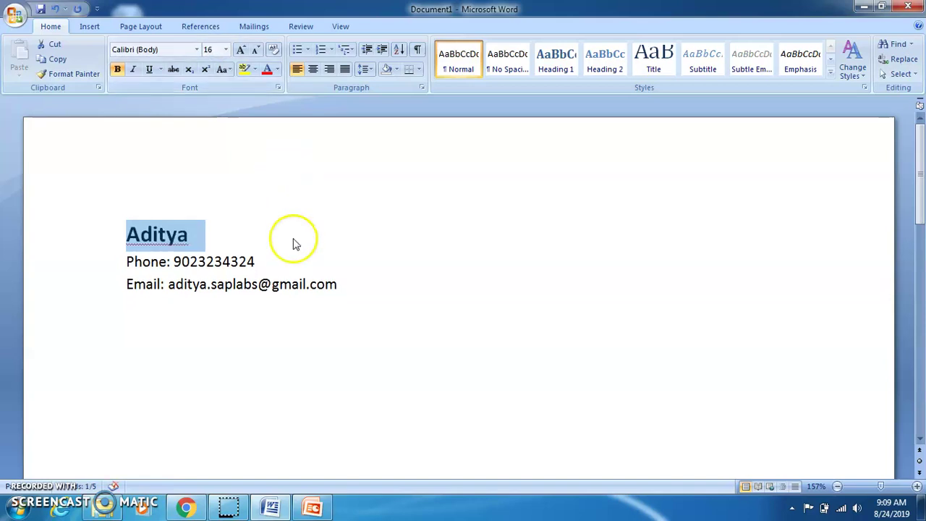
click(398, 279)
Append the surname initial M to the name, then move to the end of the email line
click(192, 235)
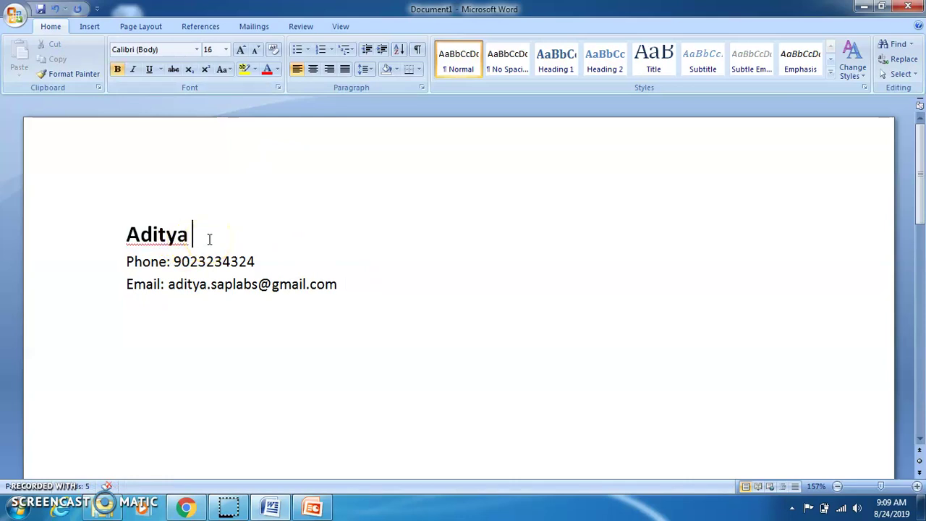
click(255, 261)
click(261, 234)
key(BackSpace)
key(BackSpace)
key(BackSpace)
key(BackSpace)
key(BackSpace)
click(214, 283)
key(Right)
key(Right)
key(Right)
key(Right)
key(Right)
key(Right)
key(Right)
key(Right)
key(Right)
key(Right)
key(Right)
key(Right)
key(Right)
key(Right)
key(Right)
key(Right)
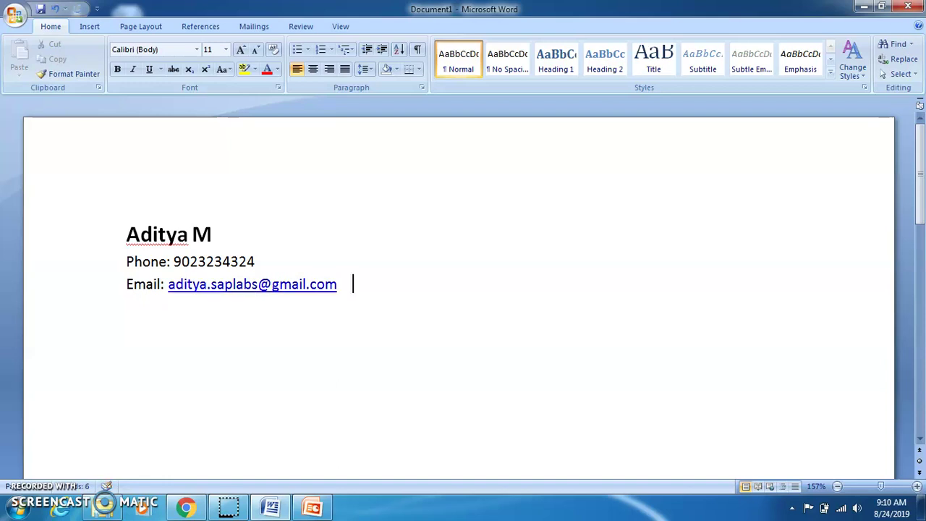
Revert the email link to plain text and add 'SAP MM Consultant / Associate' at the right of that line
key(ctrl+z)
key(ctrl+z)
key(ctrl+z)
key(ctrl+z)
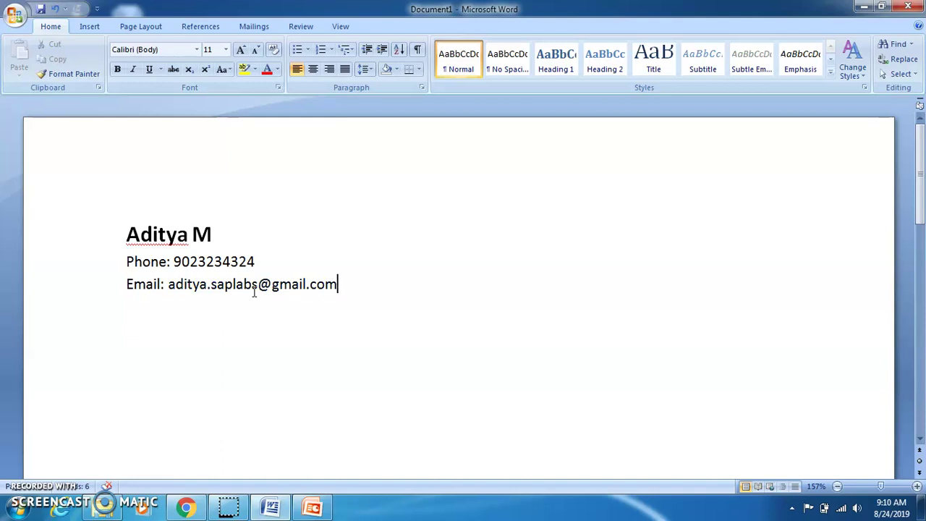
key(ctrl+z)
text(SAP MM)
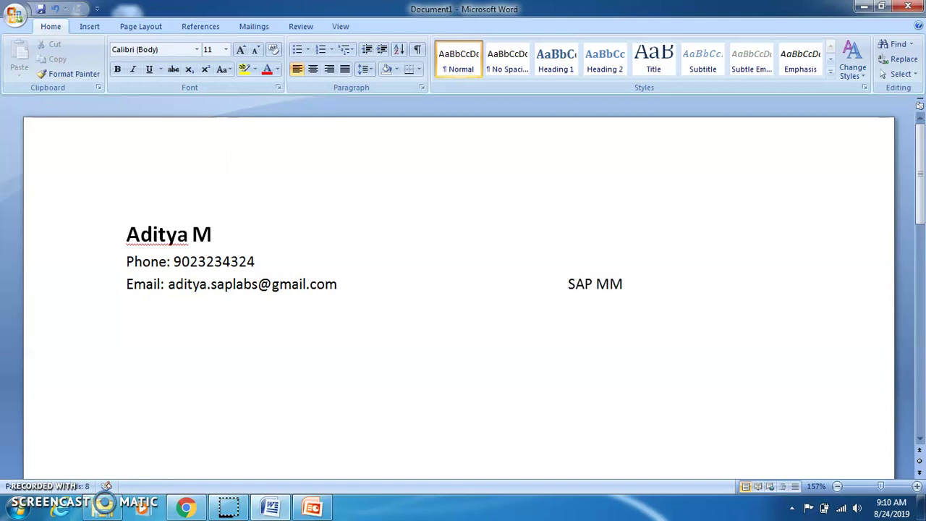
text( Consultant)
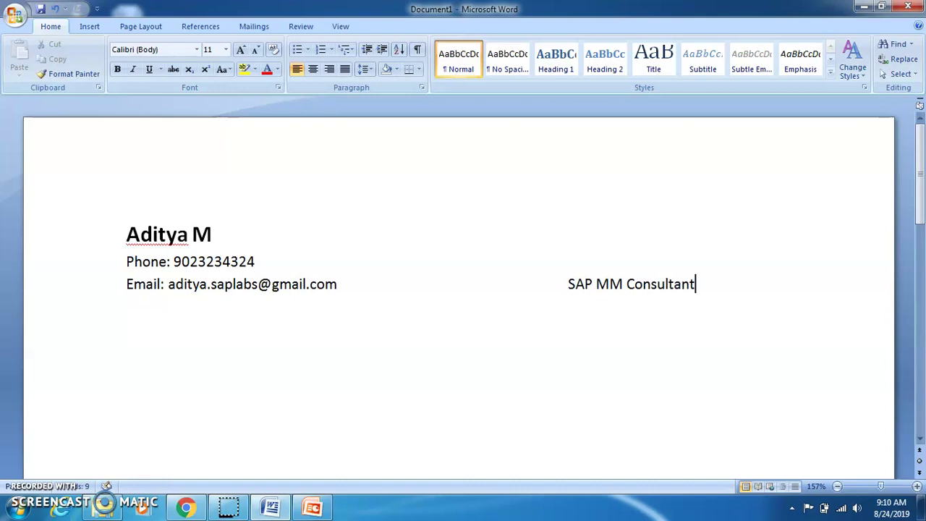
text( / Ass)
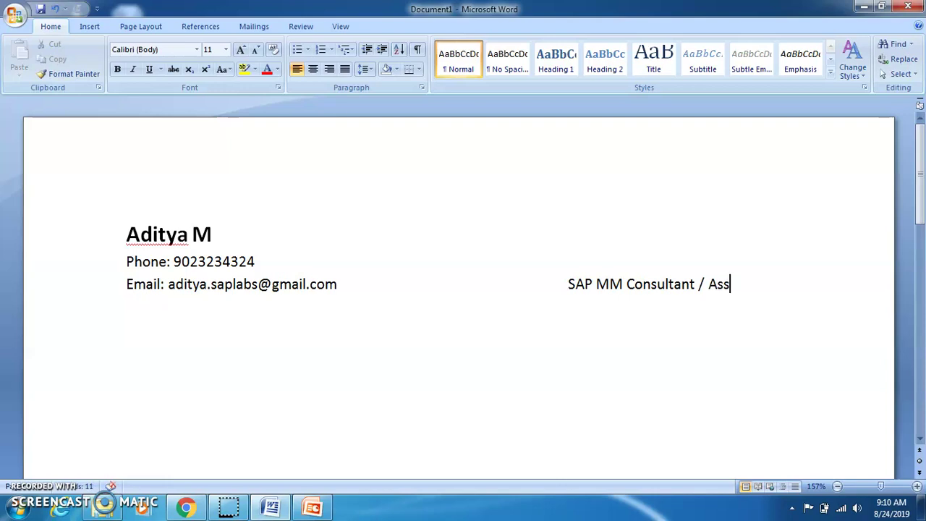
text(ociate)
key(Left)
key(Left)
key(Left)
key(Left)
key(Left)
key(Left)
key(Left)
key(Left)
key(Left)
key(Left)
key(Left)
key(Left)
key(Left)
key(Left)
key(Left)
key(Left)
key(Left)
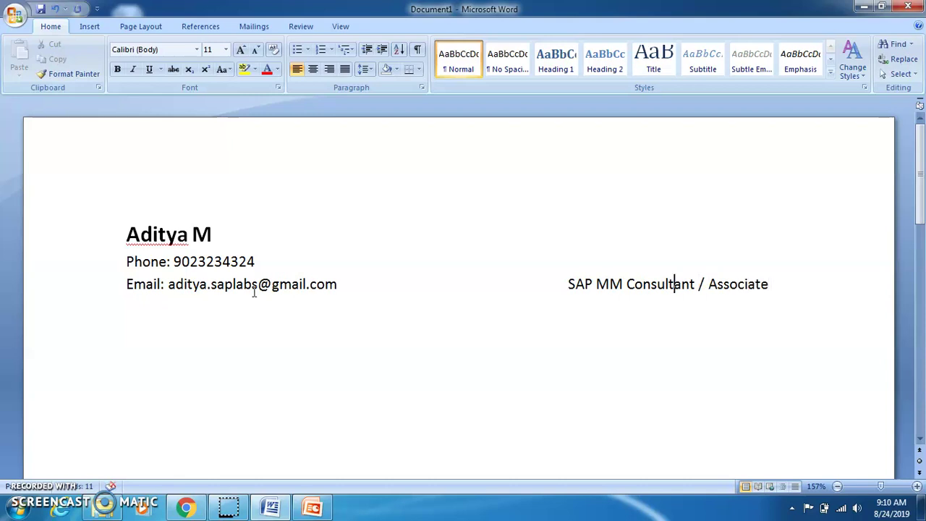
key(Left)
key(Left)
key(Left)
key(Left)
key(Left)
key(Left)
key(Left)
key(Left)
key(Left)
key(Left)
key(Left)
key(Left)
key(Left)
key(Left)
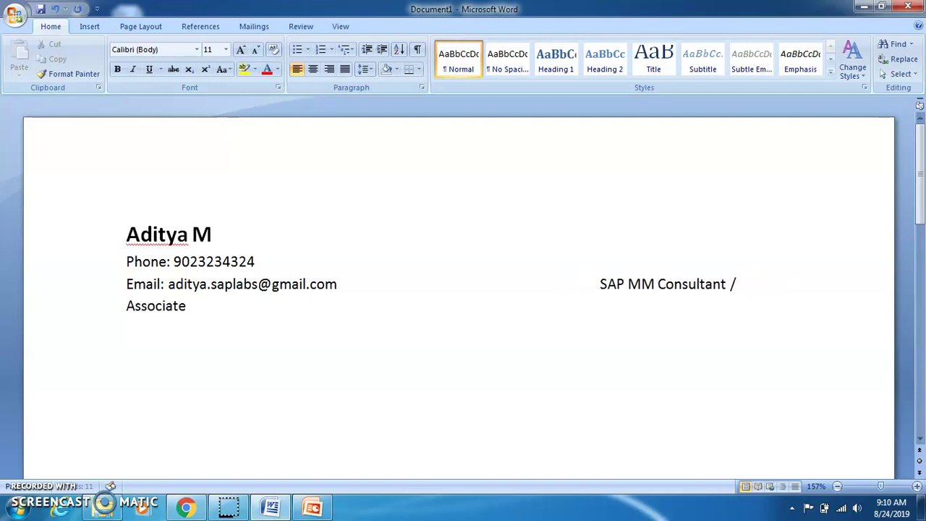
key(BackSpace)
key(BackSpace)
key(BackSpace)
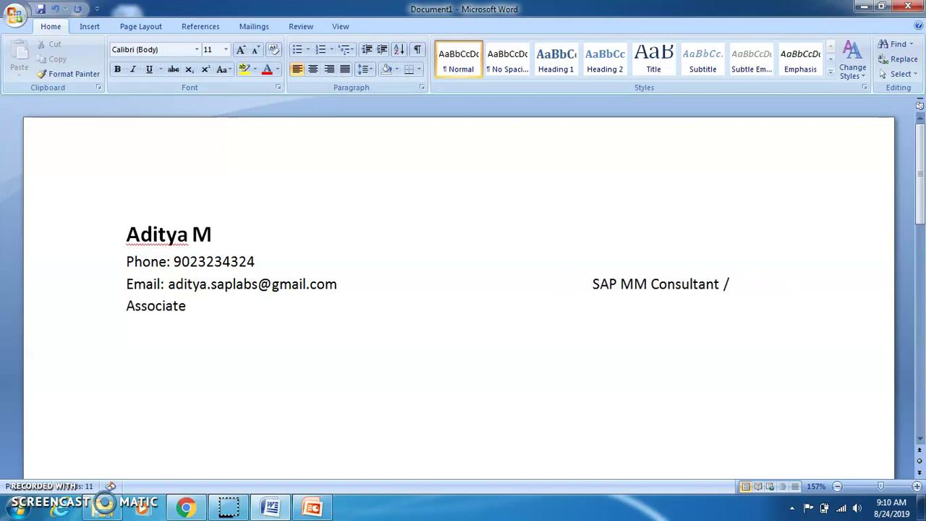
key(Right)
key(Right)
key(Right)
key(Right)
key(Right)
key(Right)
key(Right)
key(Right)
key(Right)
key(Right)
key(Right)
key(Right)
key(Right)
key(Right)
key(Right)
key(Right)
key(Right)
key(Right)
key(Right)
key(Right)
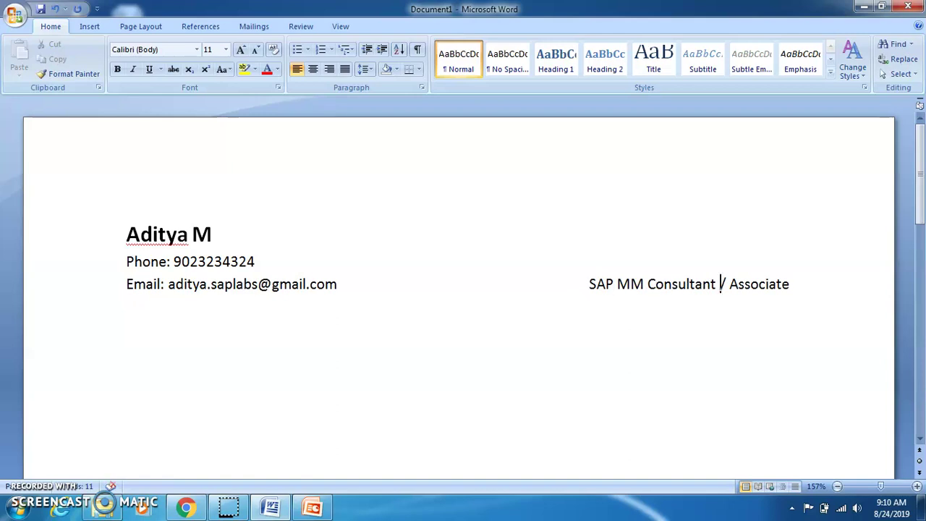
key(Right)
key(Right)
key(Right)
key(Right)
key(Right)
key(Right)
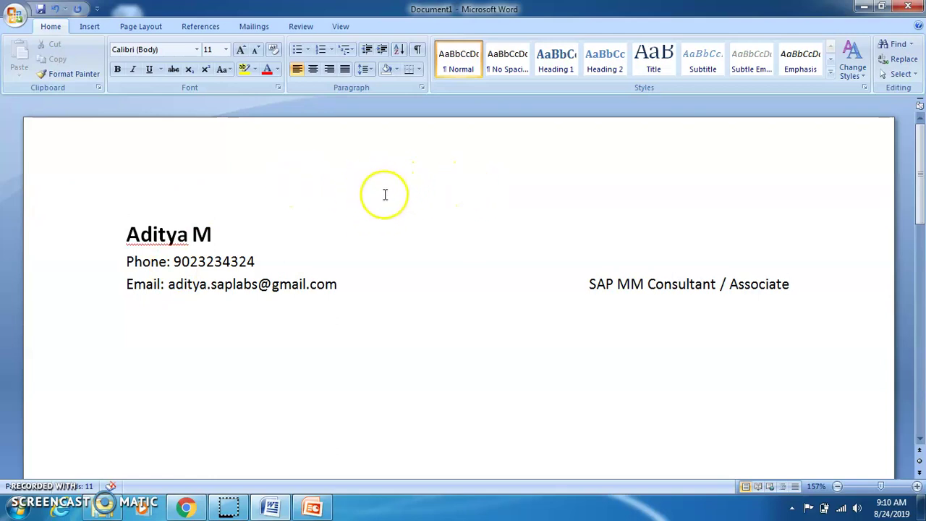
key(Return)
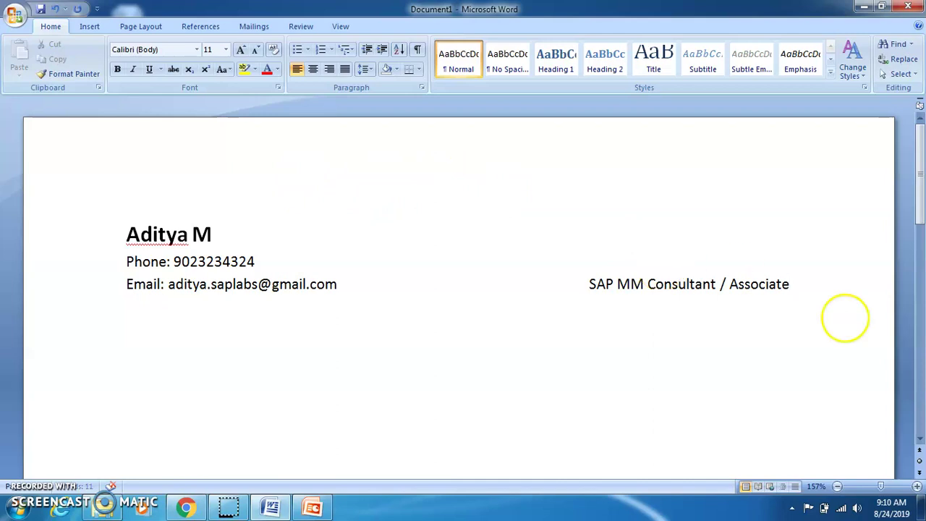
Turn a row of hyphens into a horizontal rule under the header and add an empty line
text(-----)
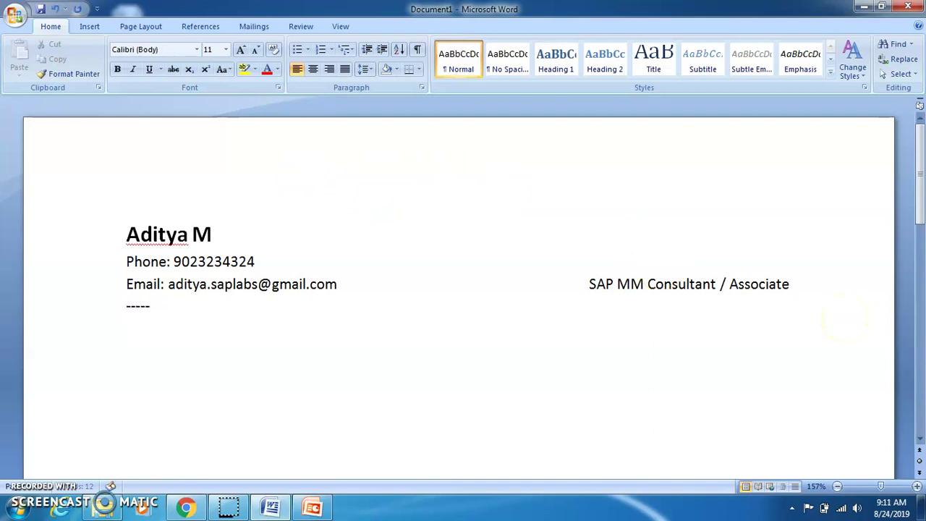
text(-------------------------------------------------------------------------)
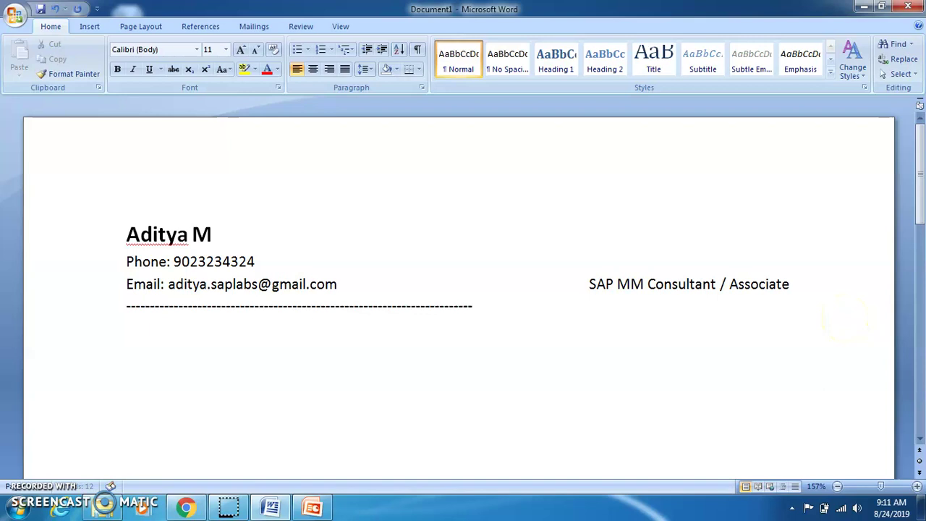
text(----------------------------------------------------------------------------------)
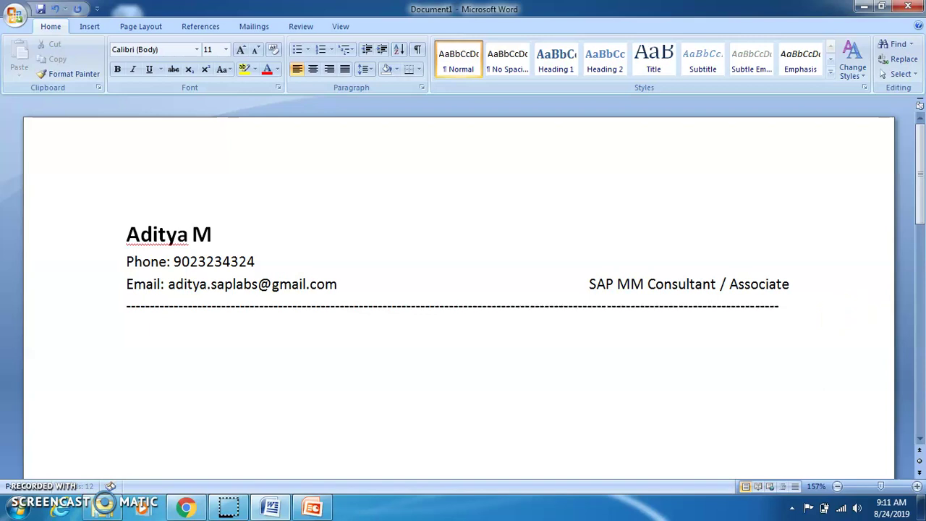
text(-)
key(BackSpace)
key(Return)
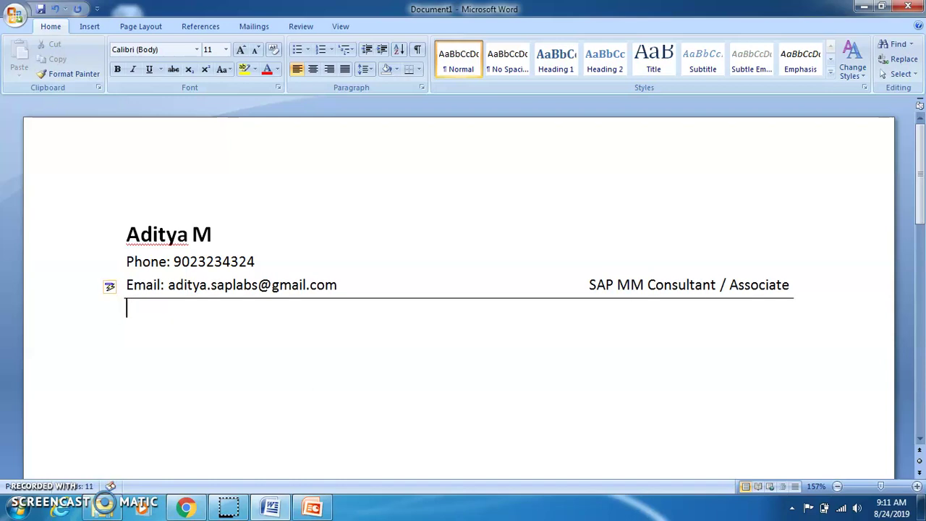
key(Return)
Add a bold 'Professional Experience' heading followed by a new indented line
text(Profe)
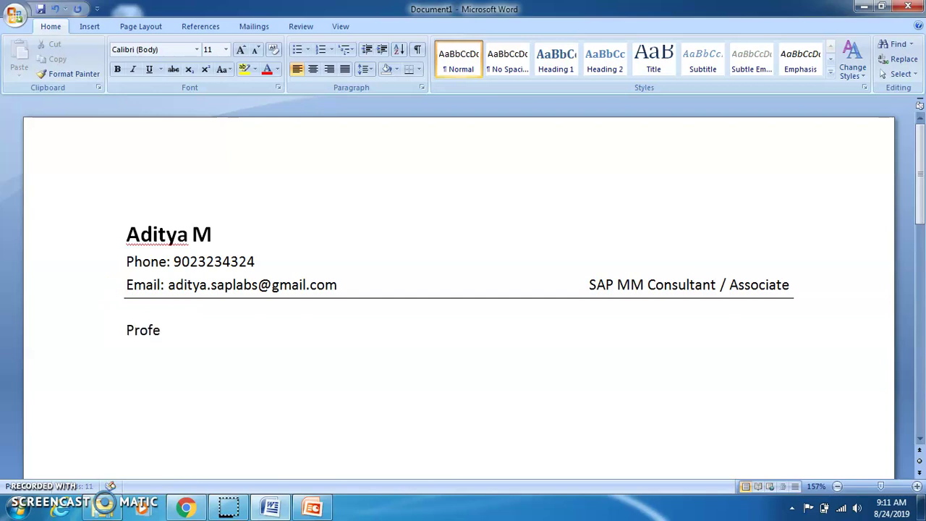
text(ssional Exp)
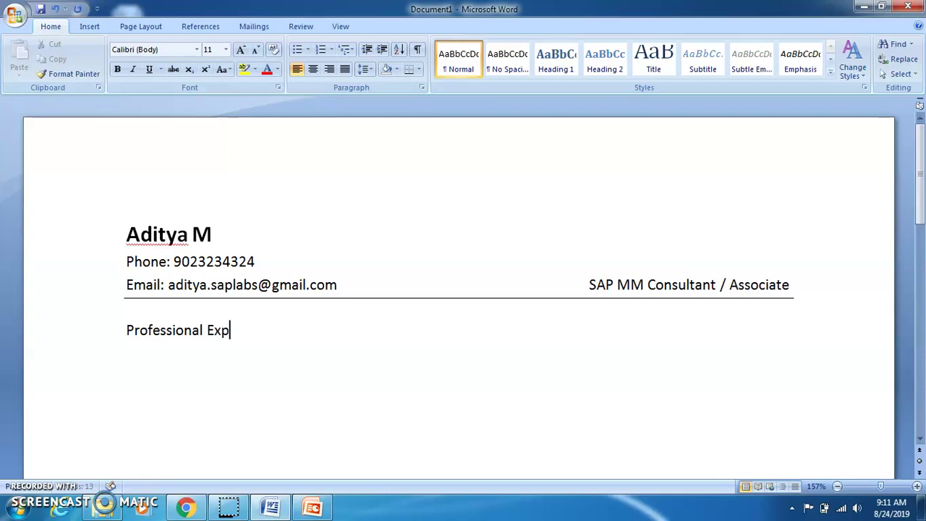
text(erience)
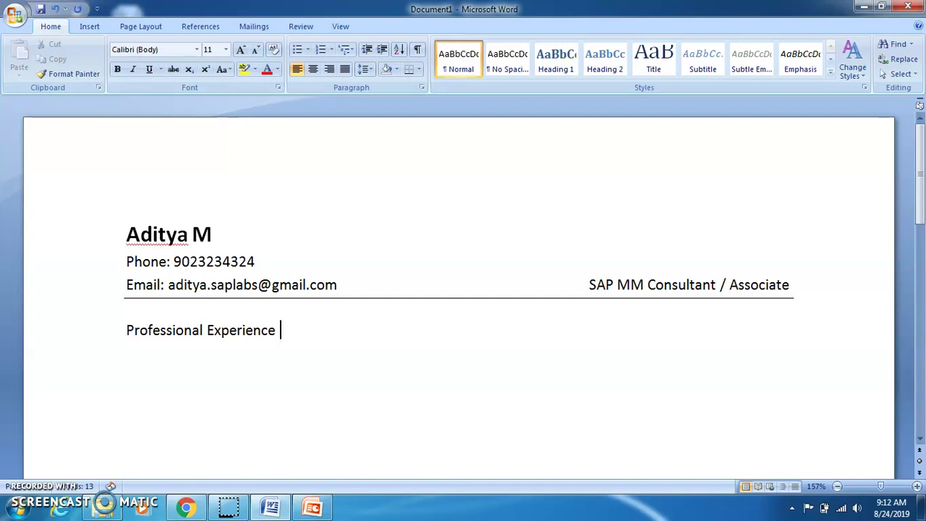
key(Return)
key(Tab)
key(Up)
key(Right)
key(Right)
key(Right)
key(Right)
key(Right)
key(Right)
key(Right)
key(Right)
key(Right)
key(Right)
key(Right)
key(Right)
key(Right)
key(Right)
key(Right)
key(Right)
key(Right)
key(ctrl+shift+Left)
key(ctrl+shift+Left)
key(ctrl+shift+Left)
key(ctrl+shift+Right)
key(ctrl+b)
key(End)
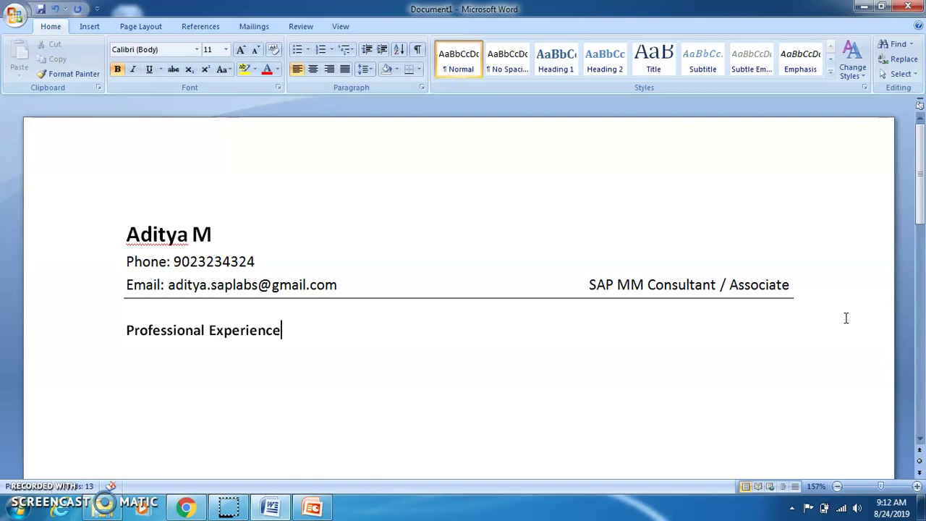
key(Return)
key(Tab)
Type the non-bold summary start 'Having 4+ Years of SAP Expereience'
text(Having)
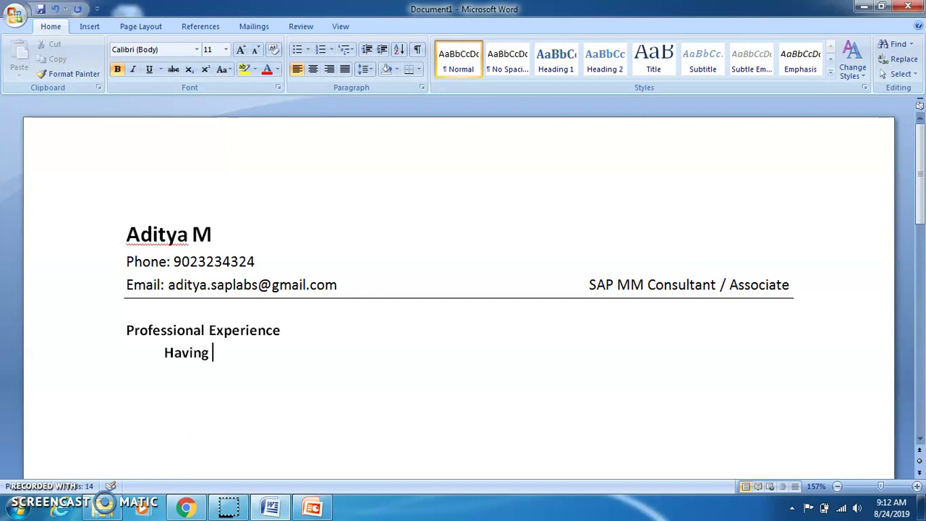
key(ctrl+shift+Left)
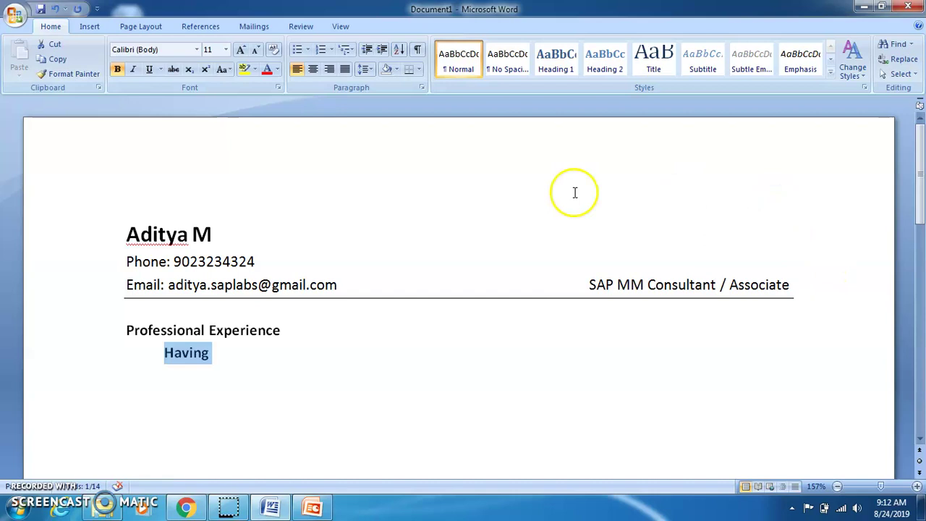
click(118, 70)
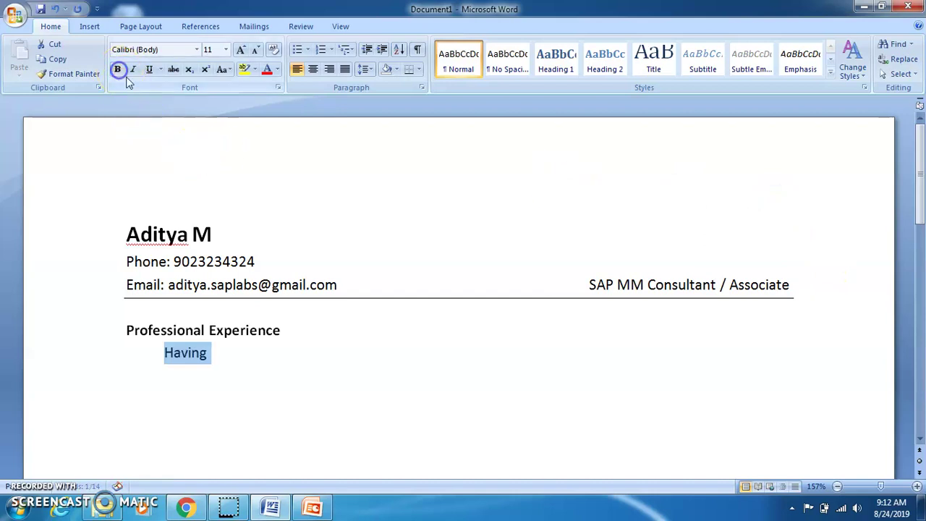
click(235, 353)
text(4+ Ye)
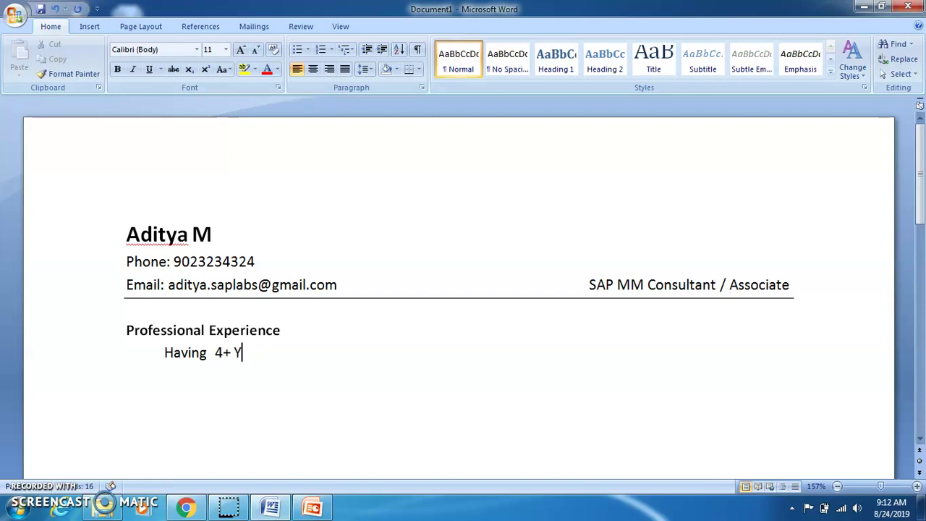
key(BackSpace)
key(BackSpace)
key(BackSpace)
key(BackSpace)
key(BackSpace)
key(BackSpace)
text(around 4 yes)
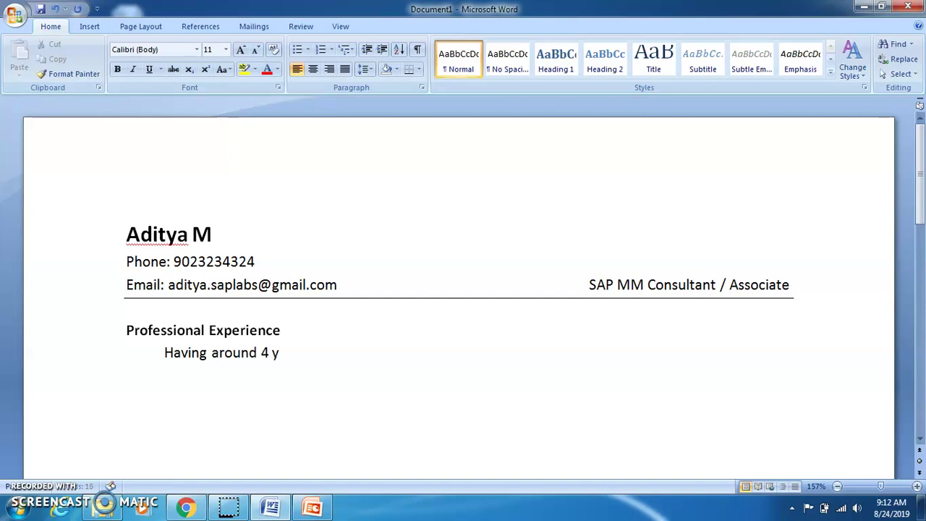
key(BackSpace)
text(ars)
key(BackSpace)
key(BackSpace)
key(BackSpace)
key(BackSpace)
key(BackSpace)
key(BackSpace)
key(BackSpace)
key(BackSpace)
key(BackSpace)
key(BackSpace)
key(BackSpace)
key(BackSpace)
key(BackSpace)
key(BackSpace)
text(4+ Years of SAP )
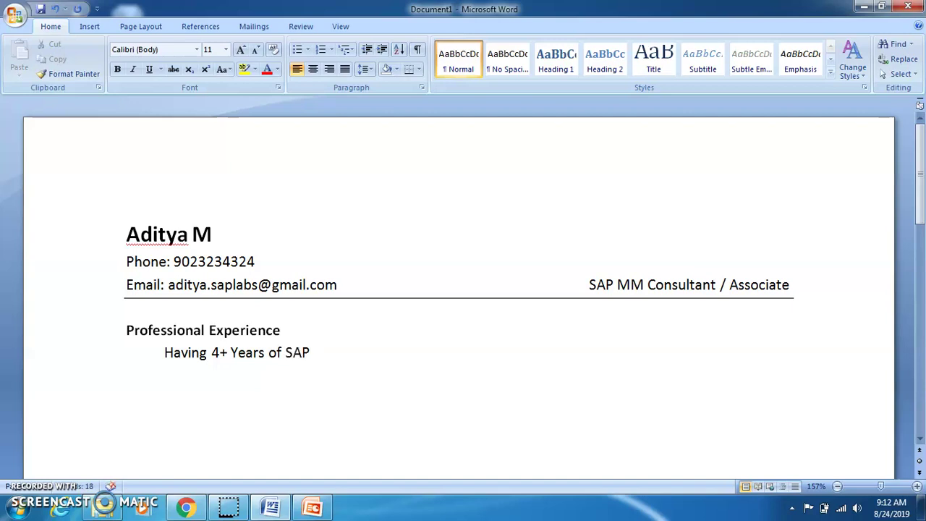
text(C)
key(BackSpace)
text(Expereience ad)
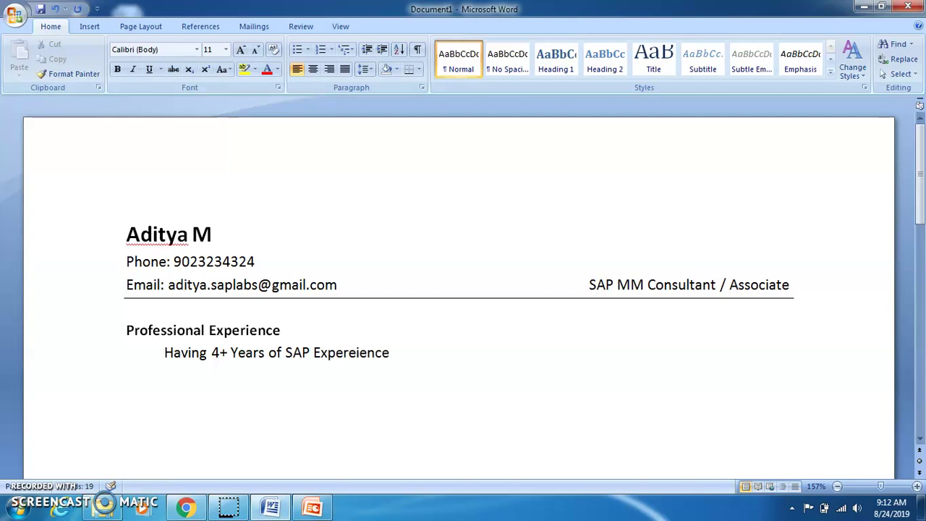
key(BackSpace)
key(BackSpace)
key(BackSpace)
key(BackSpace)
Correct the misspelling to 'Experience' and finish with 'as an SAP MM Consultant.'
click(210, 347)
click(345, 352)
right_click(345, 353)
click(416, 201)
text(a)
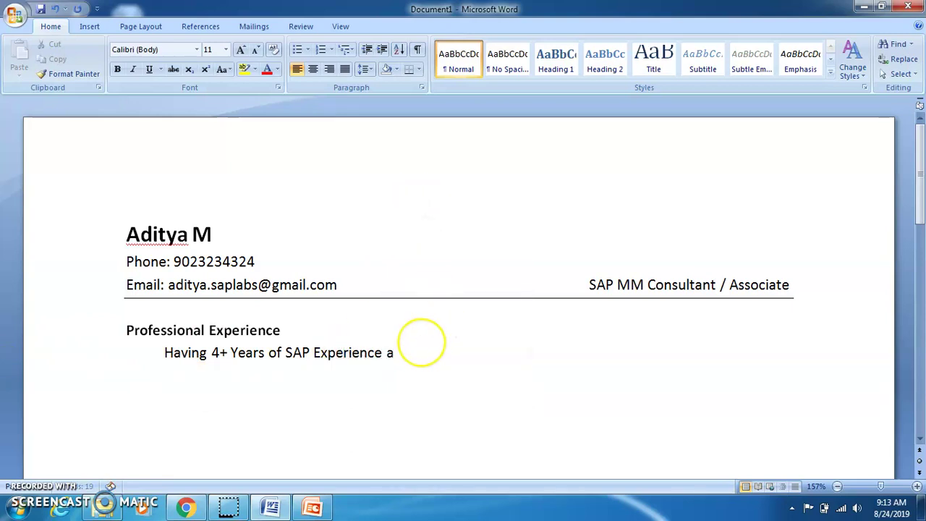
text(s an SAP )
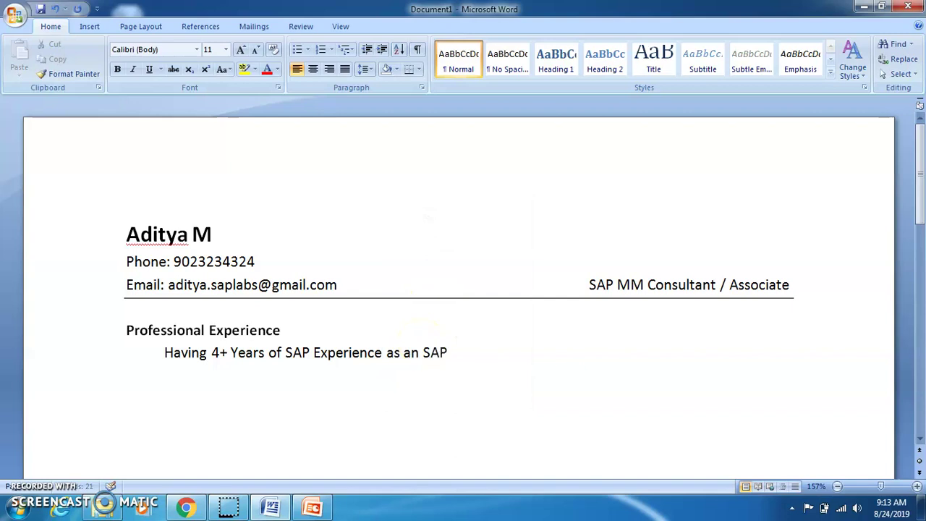
text(MM Consultant.)
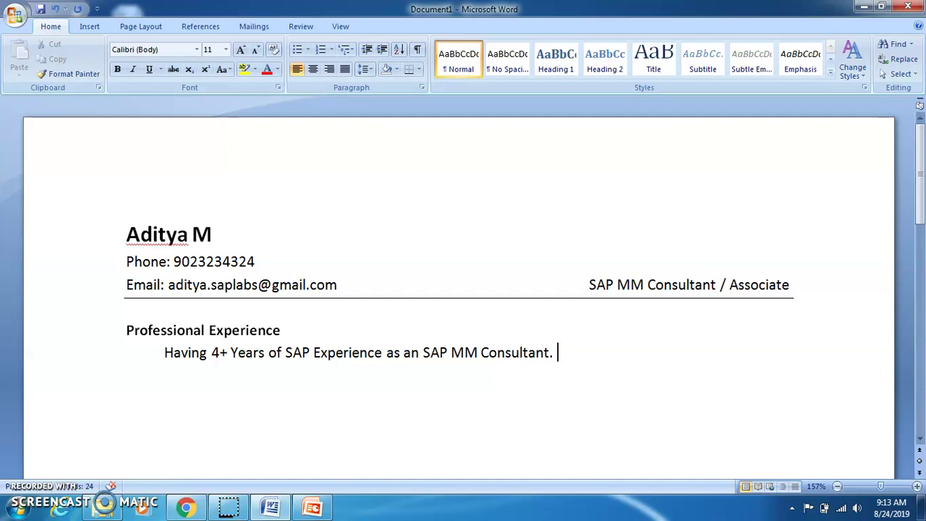
Copy the summary sentence and paste it onto a new indented line
key(ctrl+shift+Left)
key(ctrl+shift+Left)
key(ctrl+shift+Left)
key(ctrl+shift+Left)
key(ctrl+shift+Left)
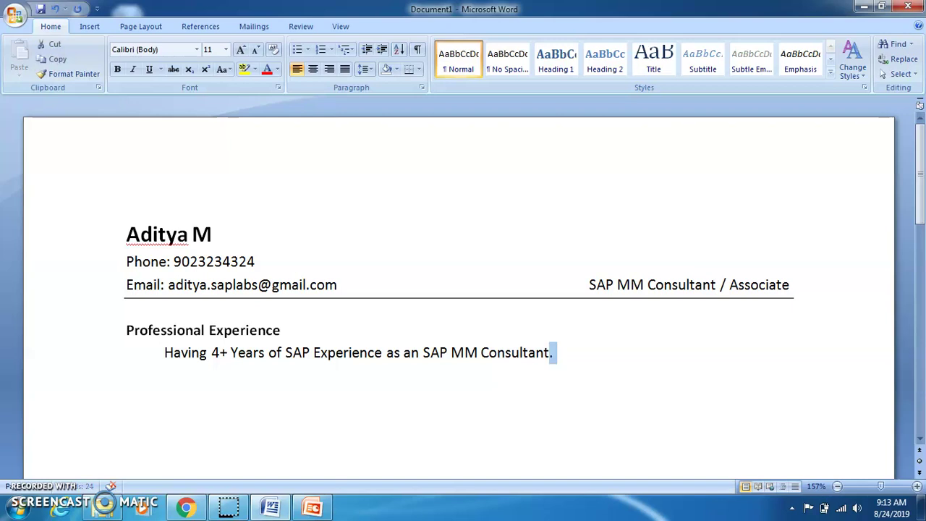
key(ctrl+shift+Left)
key(ctrl+shift+Left)
key(ctrl+shift+Left)
key(ctrl+shift+Left)
key(ctrl+shift+Left)
key(ctrl+shift+Left)
key(ctrl+shift+Left)
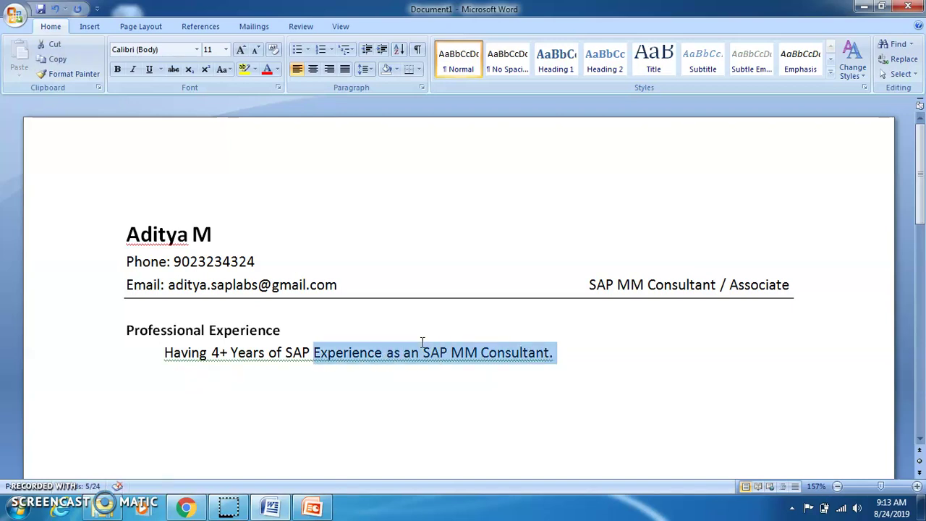
key(ctrl+shift+Left)
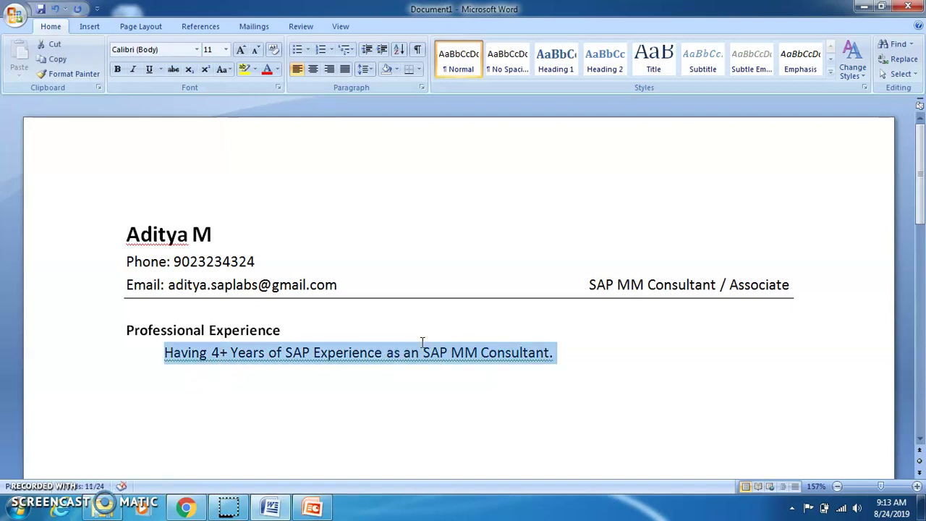
key(ctrl+c)
key(Right)
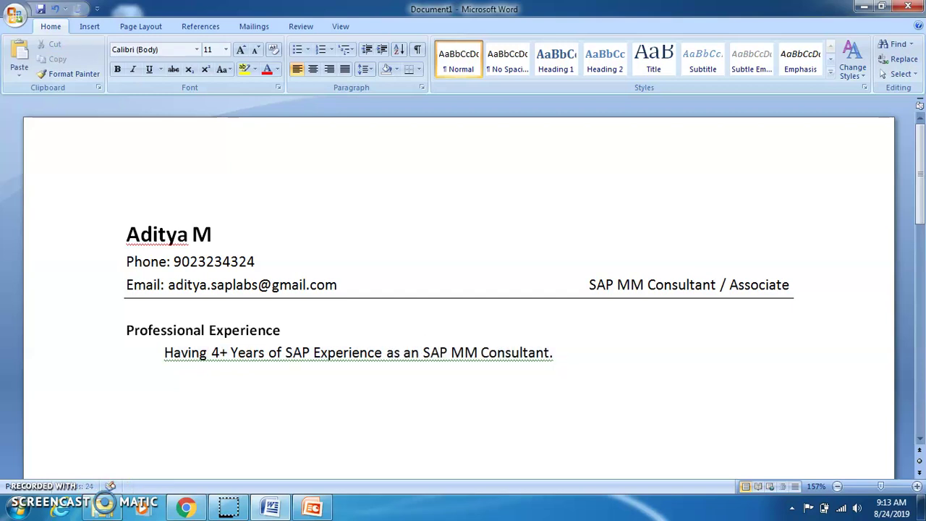
key(Tab)
key(ctrl+v)
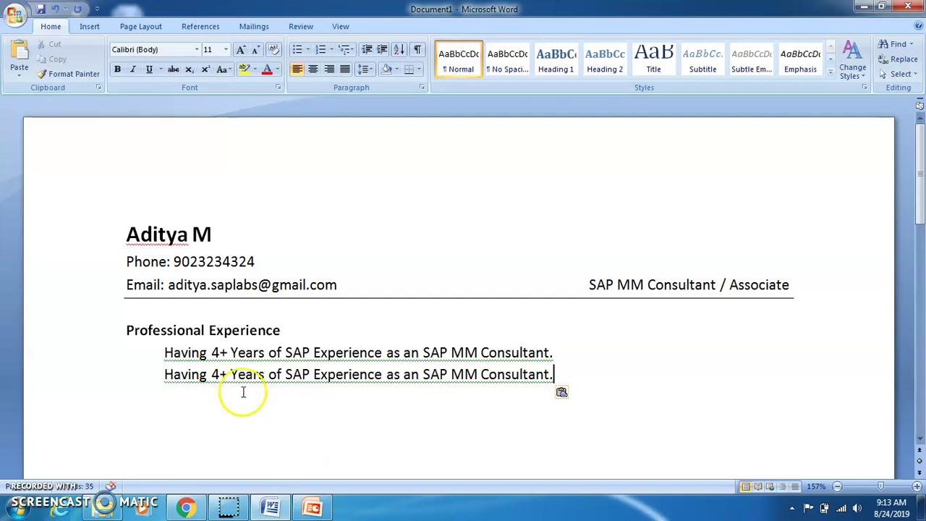
Change 4+ to 6+ and insert 'Professional Experience includes 4+ Years of' before SAP
double_click(217, 374)
key(BackSpace)
text(6)
key(Right)
key(Right)
key(Right)
key(Right)
key(Right)
key(Right)
key(Right)
key(Right)
key(Right)
key(Right)
key(Right)
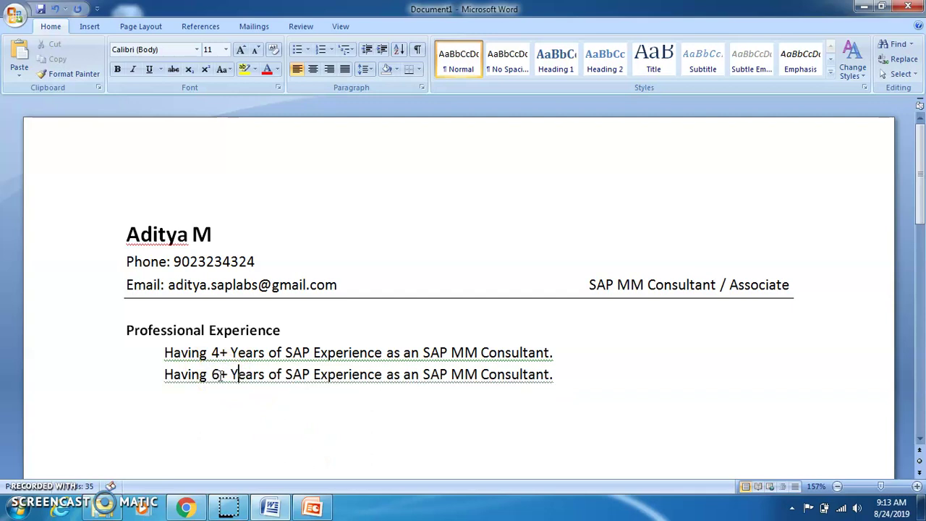
text(Professioan)
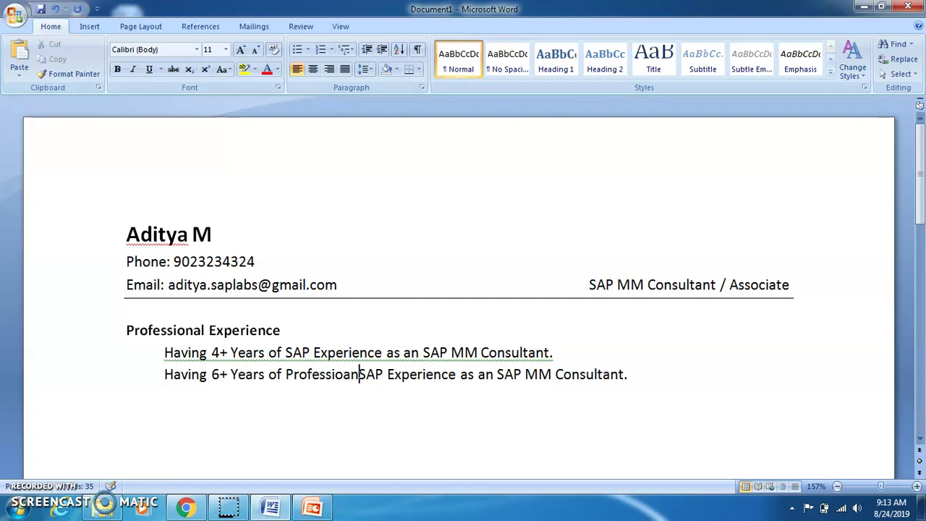
text(l)
key(BackSpace)
key(BackSpace)
key(BackSpace)
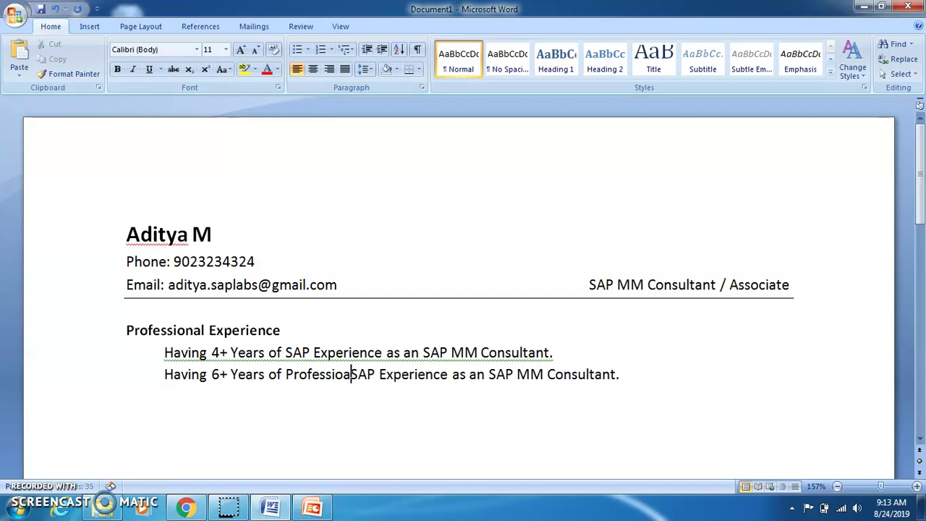
text(nal )
text(Exper)
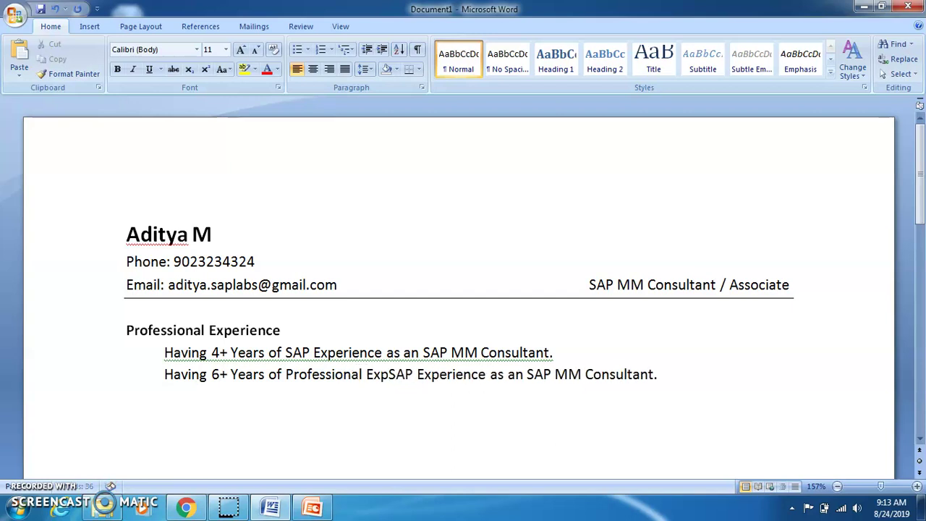
text(ience )
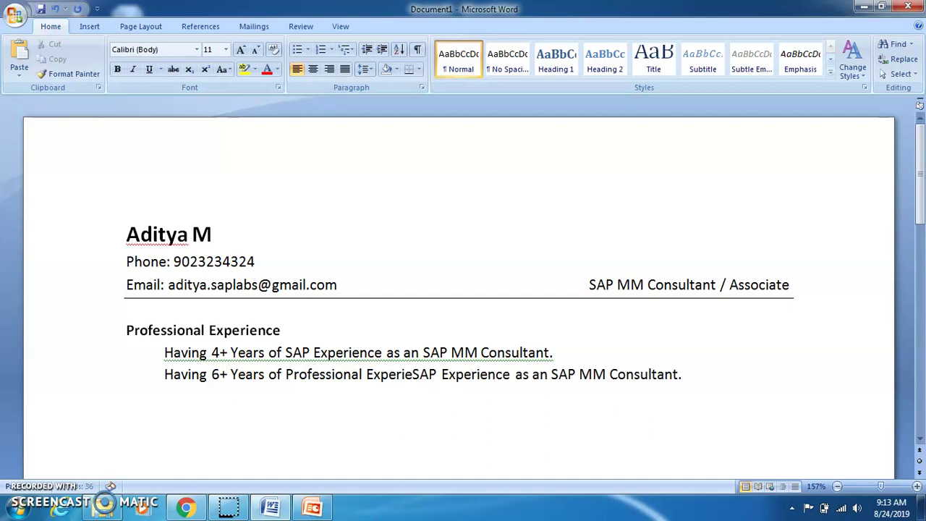
text(includes,)
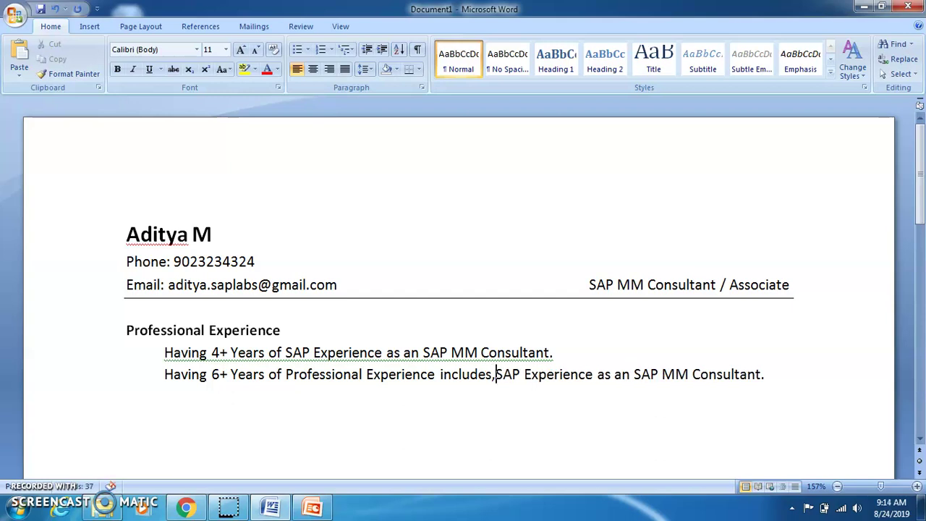
key(BackSpace)
text(4+)
text( yea)
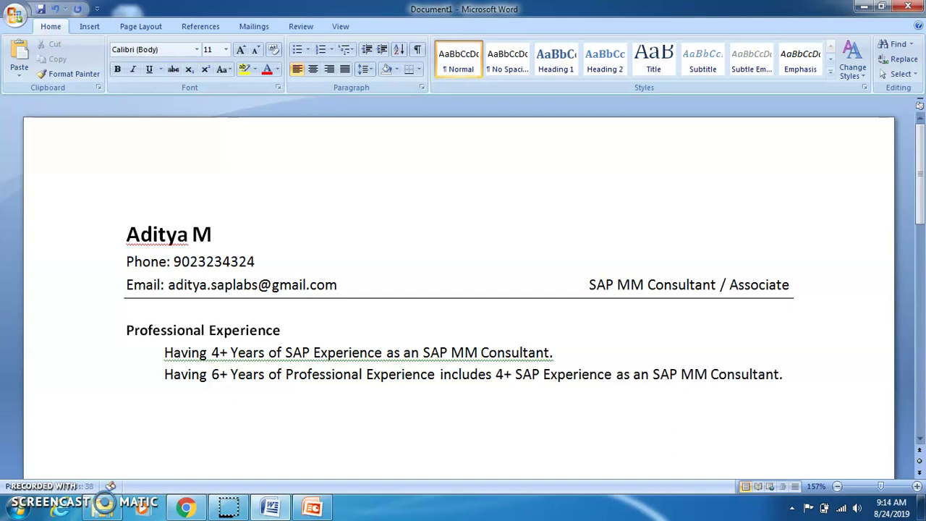
key(BackSpace)
key(BackSpace)
key(BackSpace)
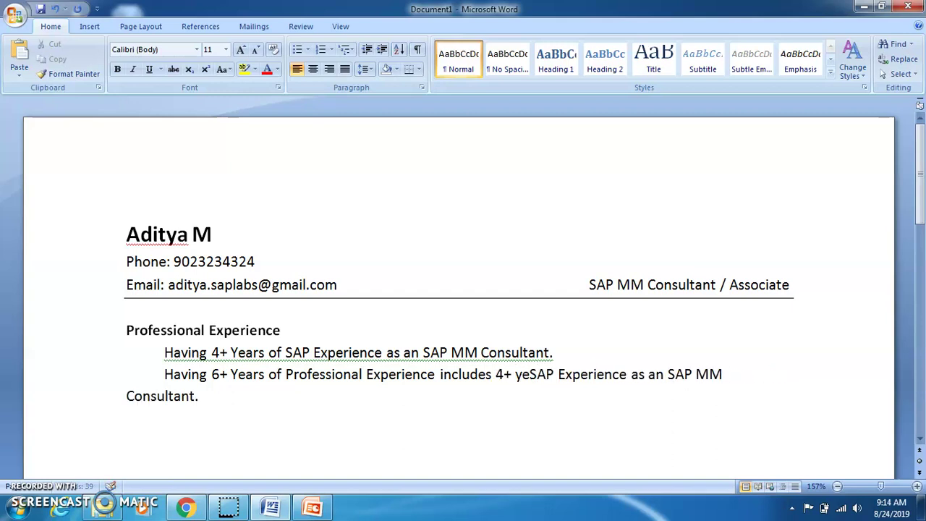
text(Years of)
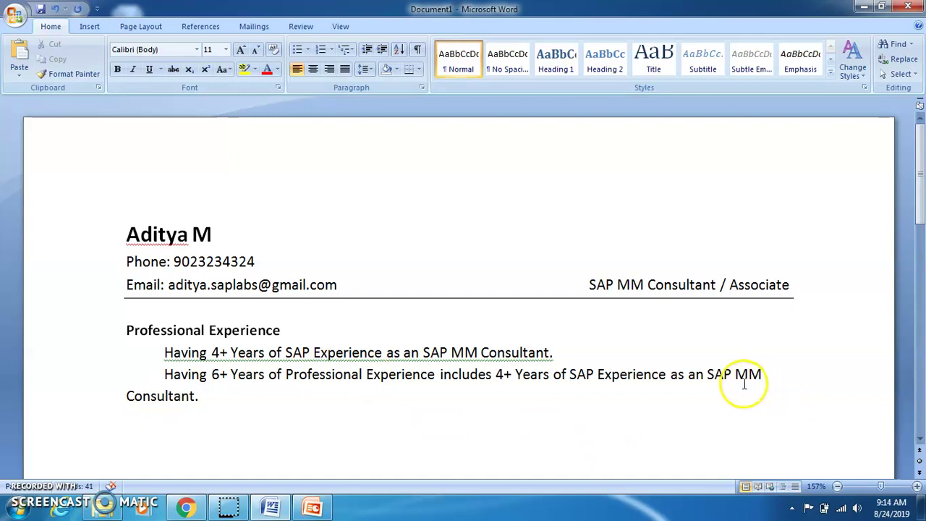
Replace 'Consultant' with 'Associate' at the end of the second sentence
click(212, 397)
click(196, 396)
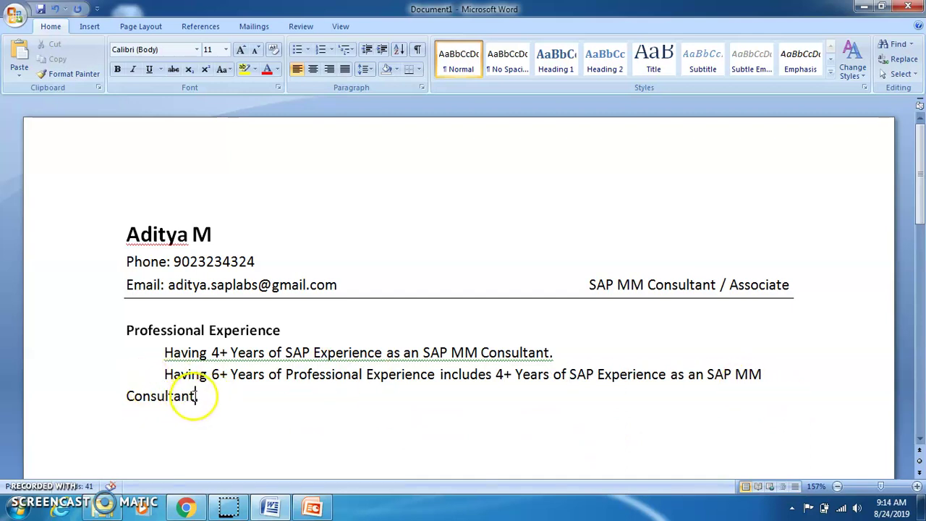
key(BackSpace)
key(BackSpace)
key(BackSpace)
key(BackSpace)
key(BackSpace)
key(BackSpace)
key(BackSpace)
key(BackSpace)
key(BackSpace)
key(BackSpace)
text(Ass)
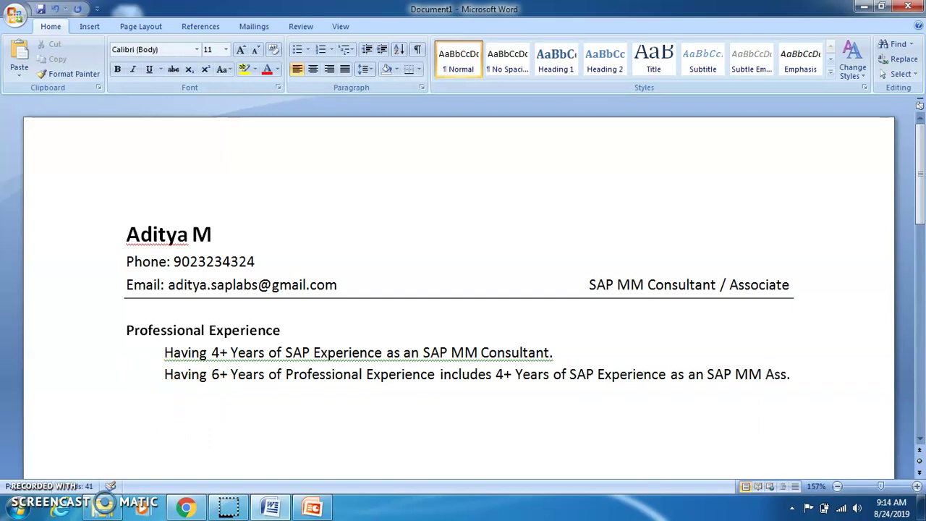
text(ociate)
key(End)
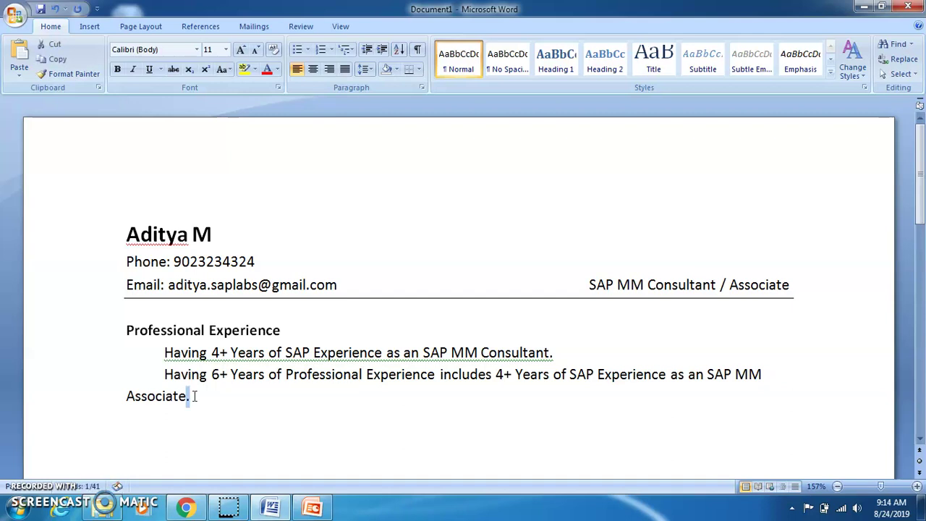
Duplicate the second summary sentence onto a new line
key(ctrl+shift+Left)
key(ctrl+shift+Left)
key(ctrl+shift+Left)
key(ctrl+shift+Left)
key(ctrl+shift+Left)
key(ctrl+shift+Left)
key(ctrl+shift+Left)
key(ctrl+shift+Left)
key(ctrl+shift+Left)
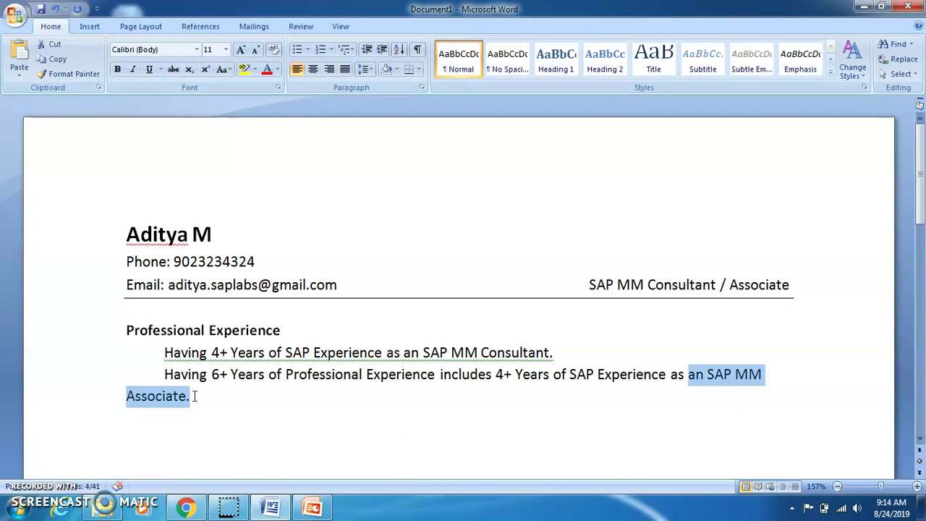
key(ctrl+shift+Left)
key(ctrl+shift+Left)
key(ctrl+shift+Left)
key(ctrl+shift+Left)
key(ctrl+shift+Left)
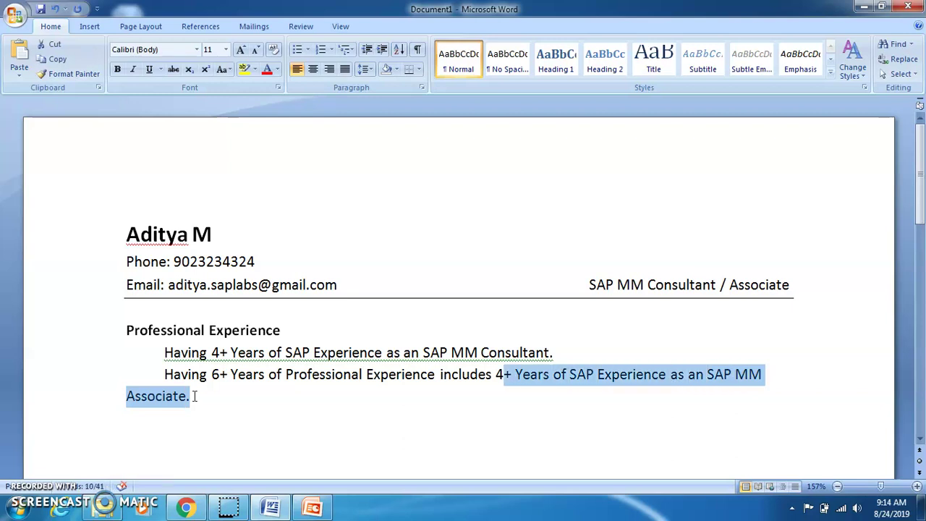
key(ctrl+shift+Left)
key(ctrl+shift+Left)
key(ctrl+shift+Left)
key(ctrl+shift+Left)
key(ctrl+shift+Left)
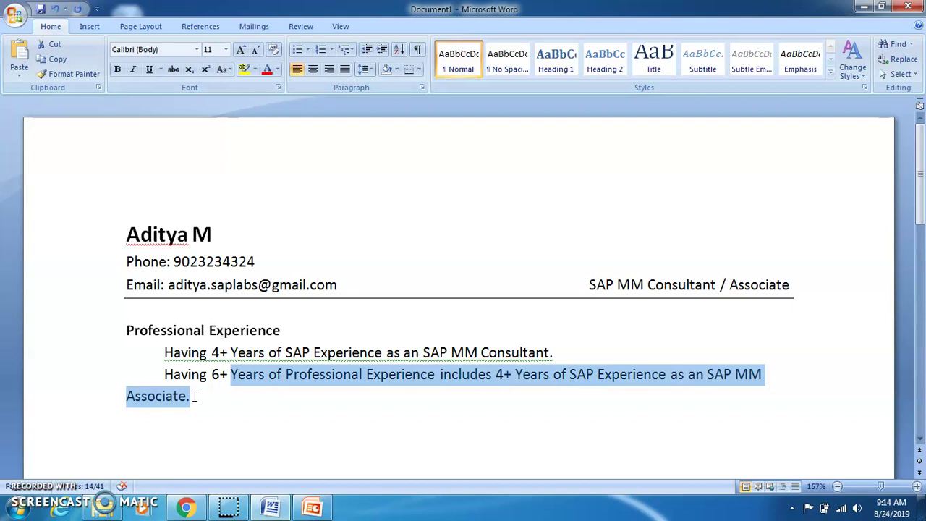
key(shift+Right)
key(ctrl+c)
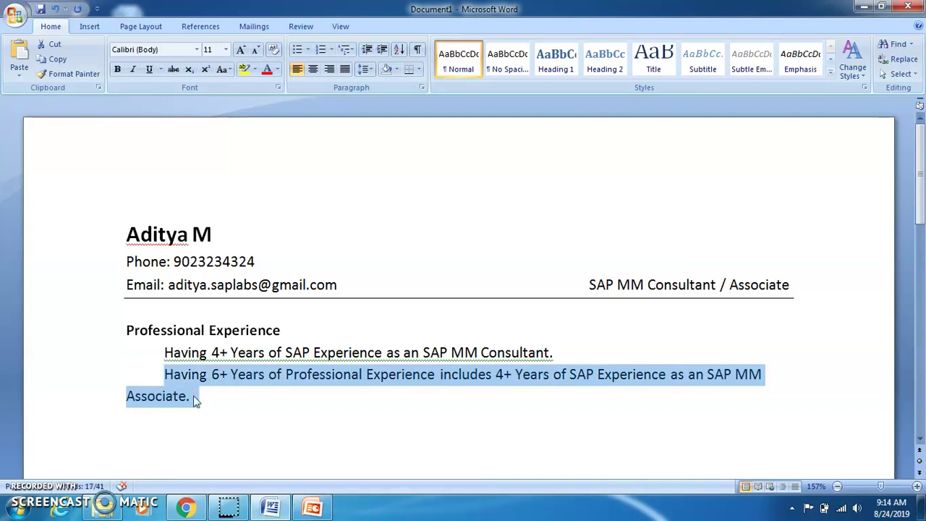
key(Right)
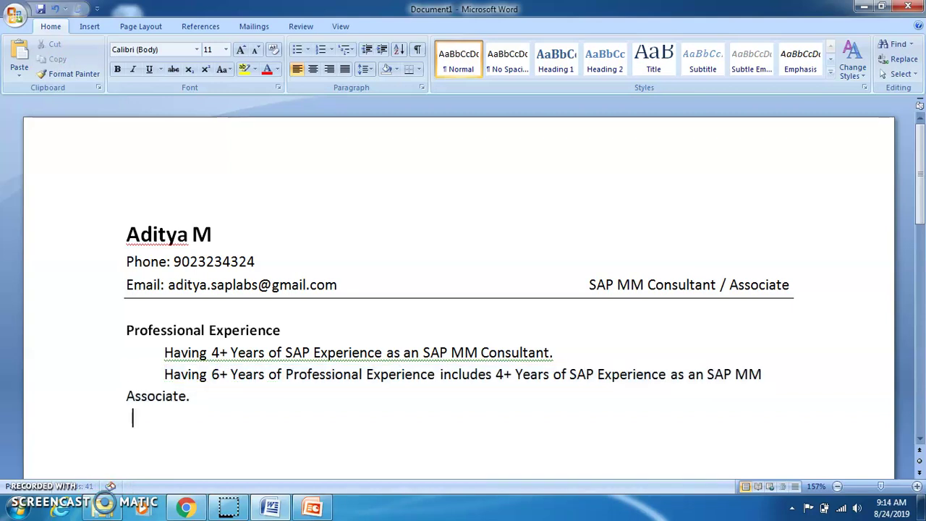
key(Return)
key(ctrl+v)
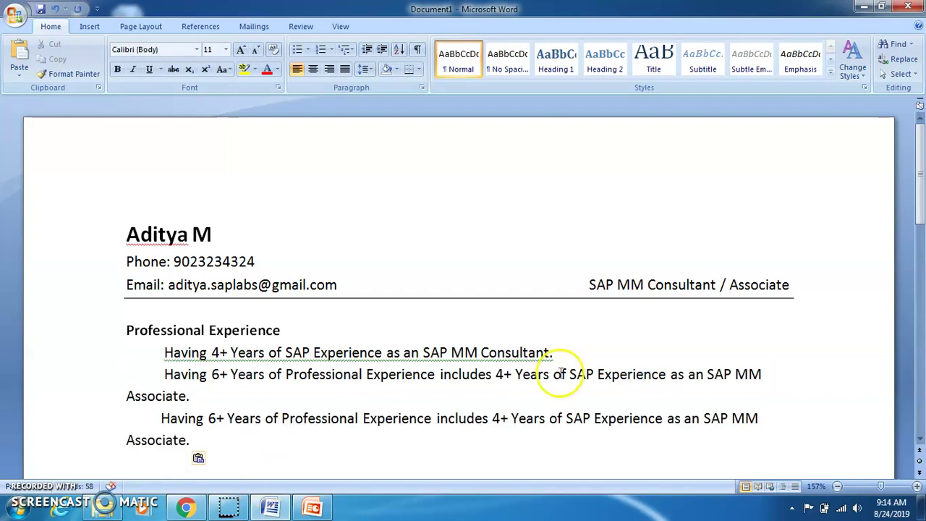
Make the copy end with 'SAP MM Experience.' by inserting MM and trimming the 'as an SAP MM' ending
click(595, 418)
text(MM)
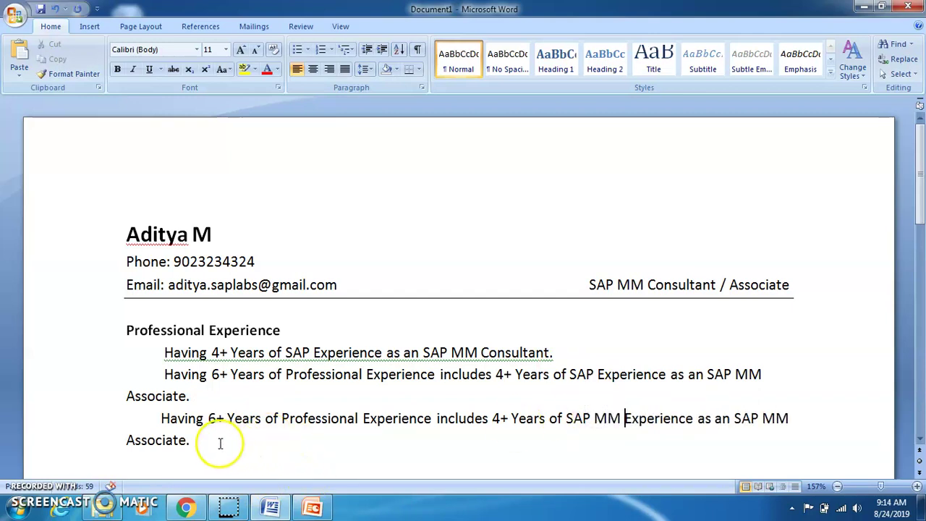
click(186, 440)
key(BackSpace)
key(BackSpace)
key(BackSpace)
key(BackSpace)
key(BackSpace)
key(BackSpace)
key(BackSpace)
key(BackSpace)
key(BackSpace)
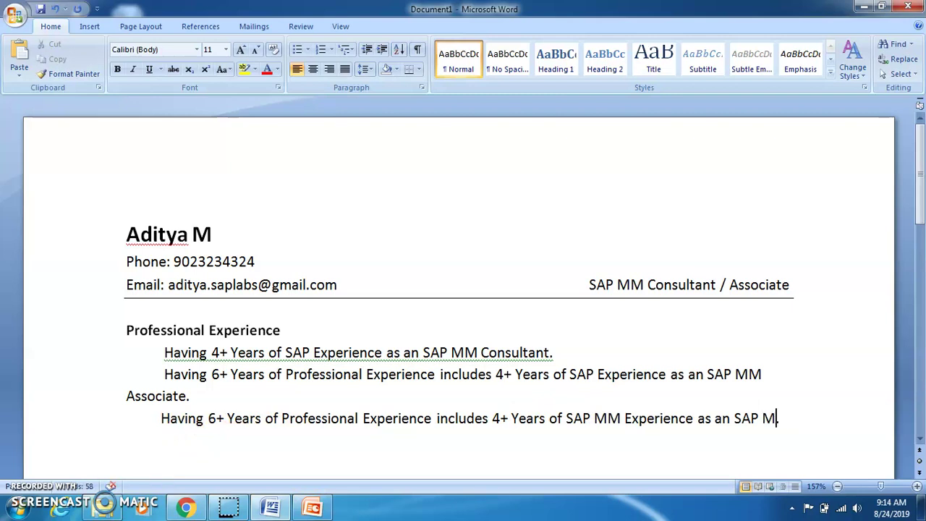
key(BackSpace)
key(BackSpace)
key(BackSpace)
key(BackSpace)
key(BackSpace)
key(BackSpace)
key(BackSpace)
key(BackSpace)
key(BackSpace)
key(BackSpace)
key(BackSpace)
key(BackSpace)
key(BackSpace)
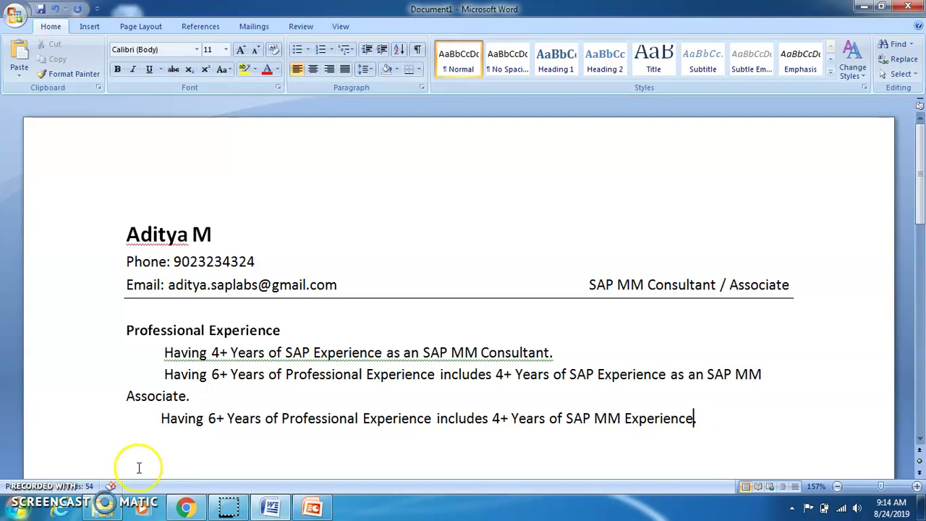
text(.)
Change 'Experience includes' to 'Experience, Includes' in the third sentence
click(431, 418)
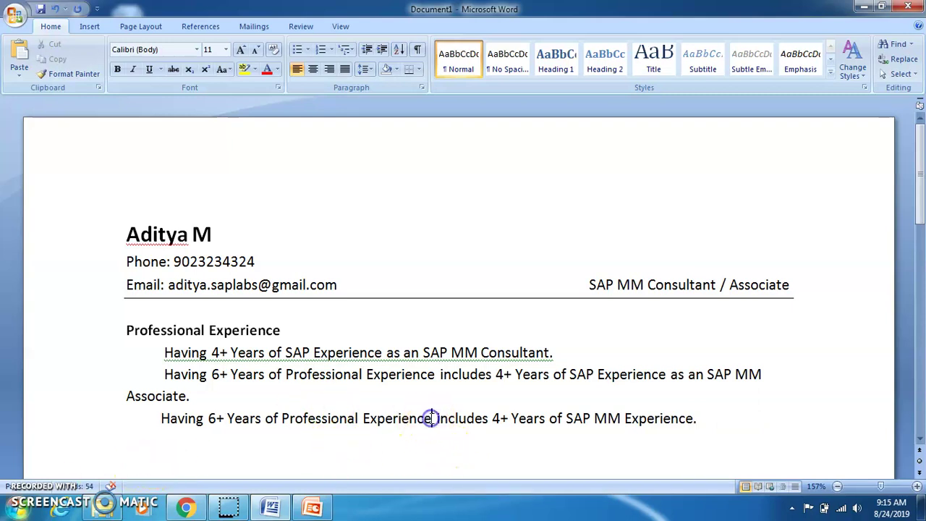
text(,)
key(BackSpace)
key(Delete)
text(,)
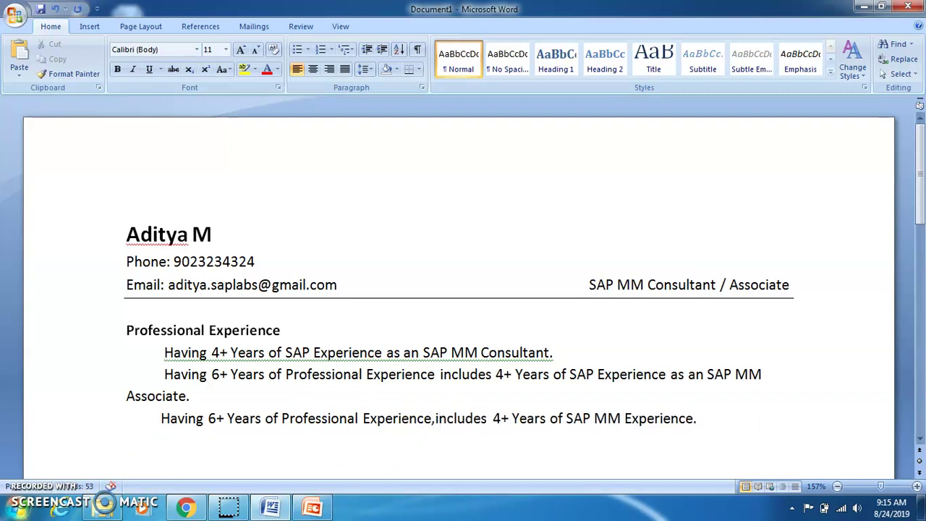
key(Delete)
text(I)
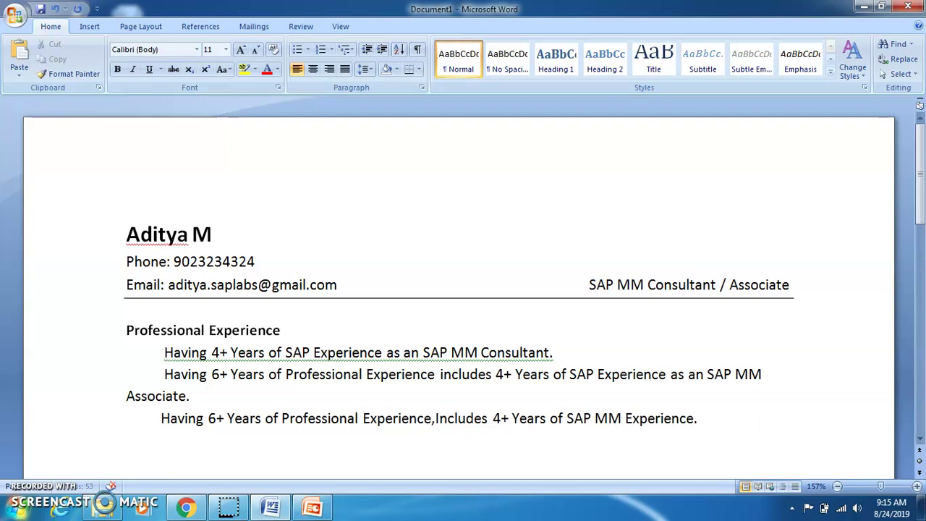
key(Right)
key(Right)
key(Right)
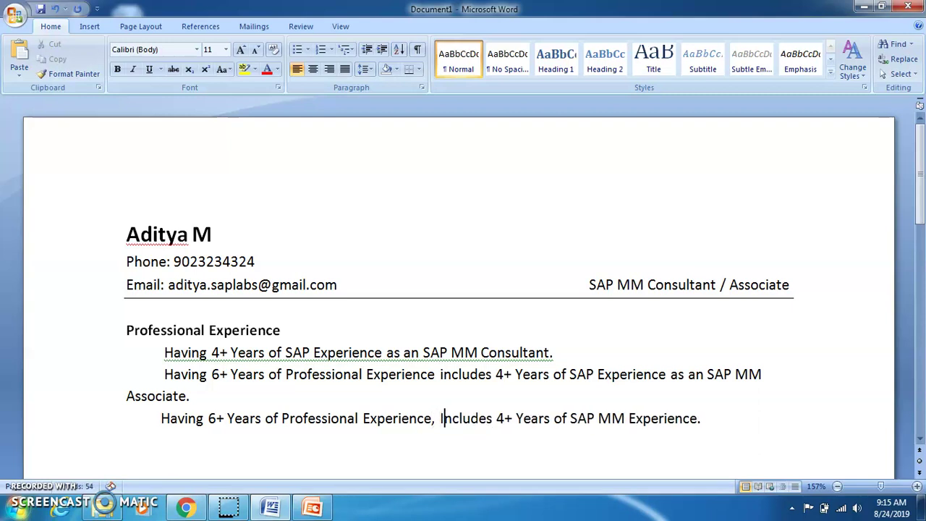
key(Right)
key(Right)
key(Right)
key(Right)
key(Right)
key(Right)
key(Right)
key(Right)
key(Right)
key(Right)
key(Right)
key(Right)
key(Right)
key(Right)
key(Right)
key(Right)
key(Right)
key(Right)
key(Right)
key(Right)
Apply a grey theme font colour to the first two summary paragraphs only
click(160, 374)
drag(161, 374, 721, 419)
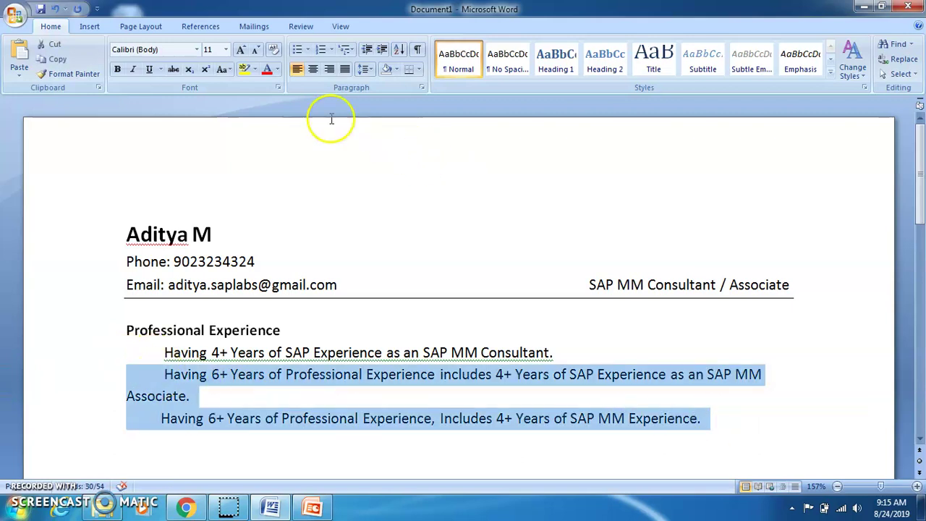
click(277, 69)
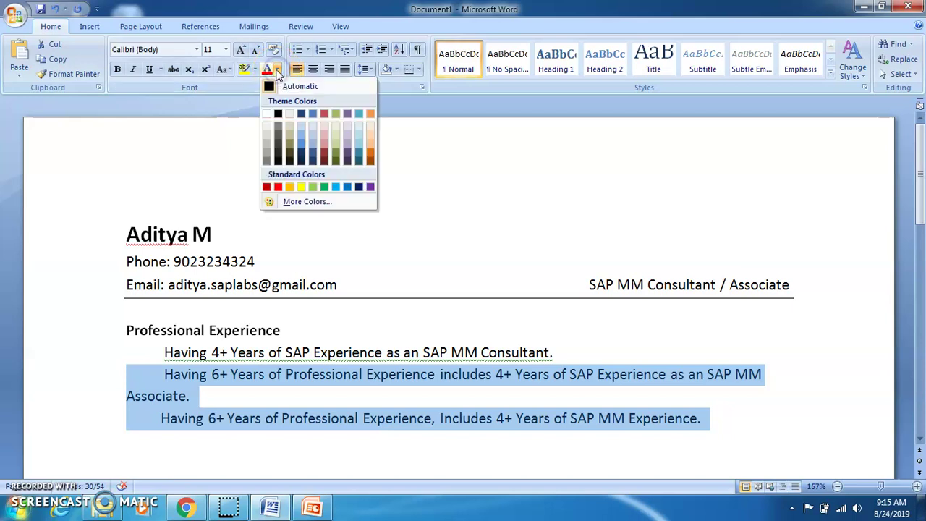
click(313, 416)
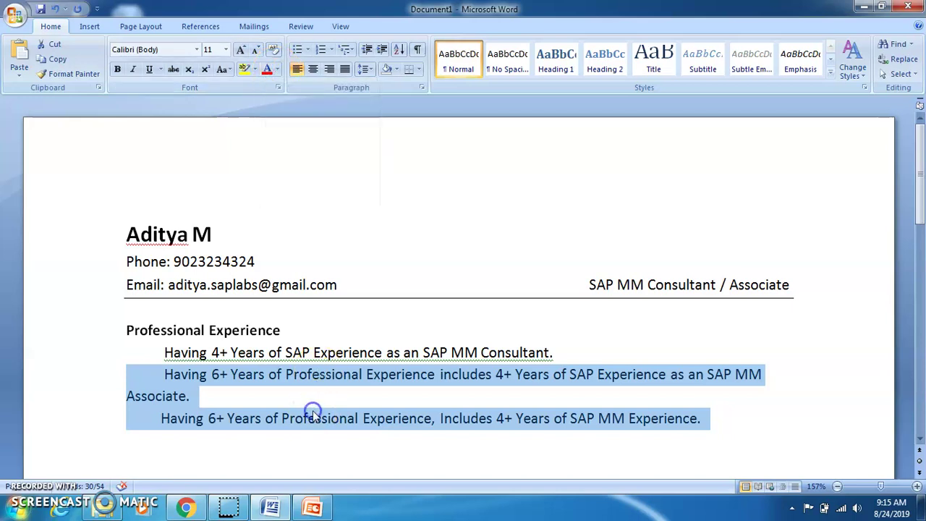
click(209, 393)
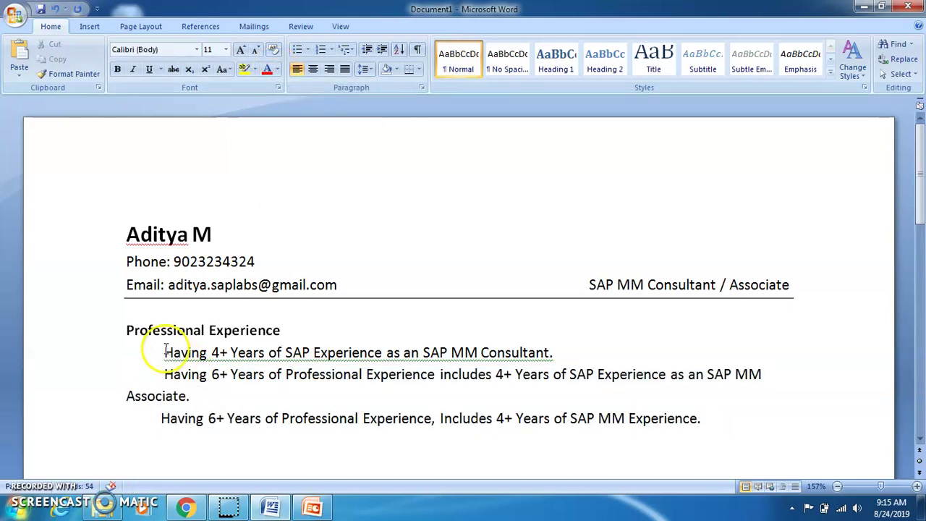
drag(165, 352, 206, 390)
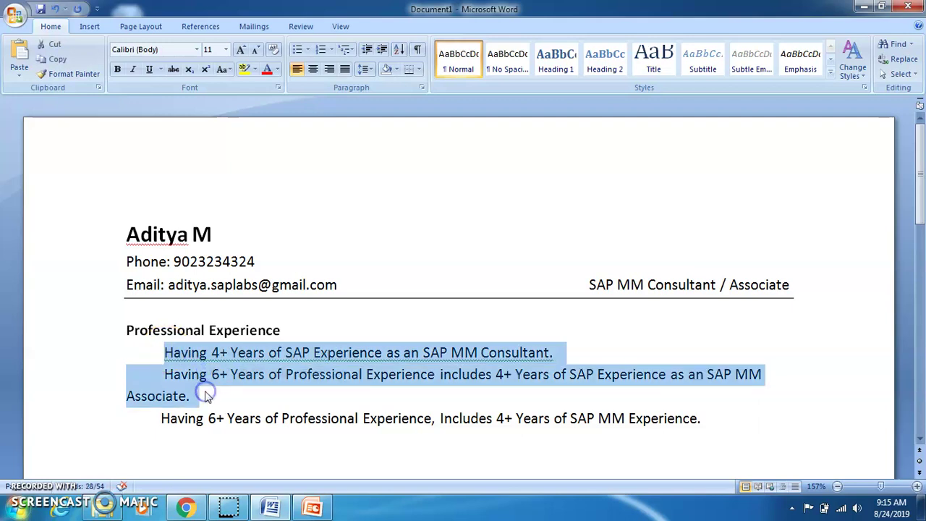
click(278, 69)
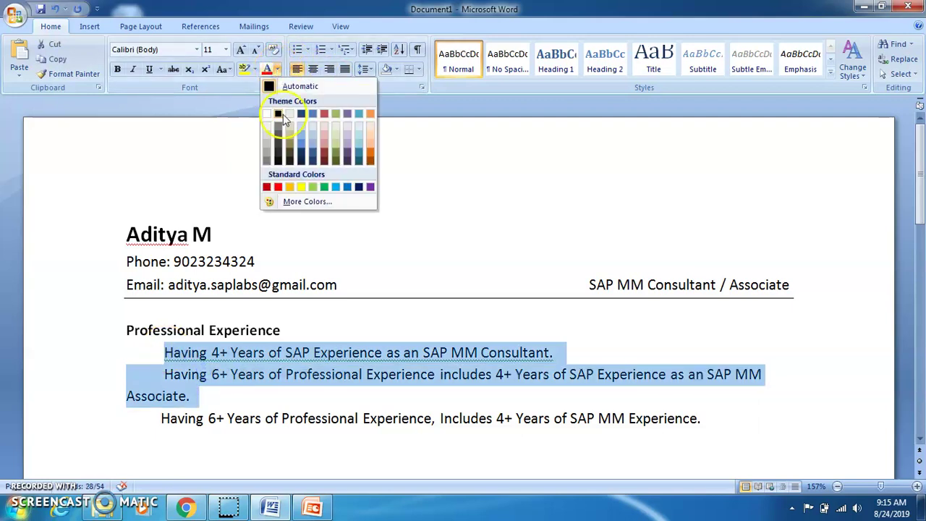
click(266, 158)
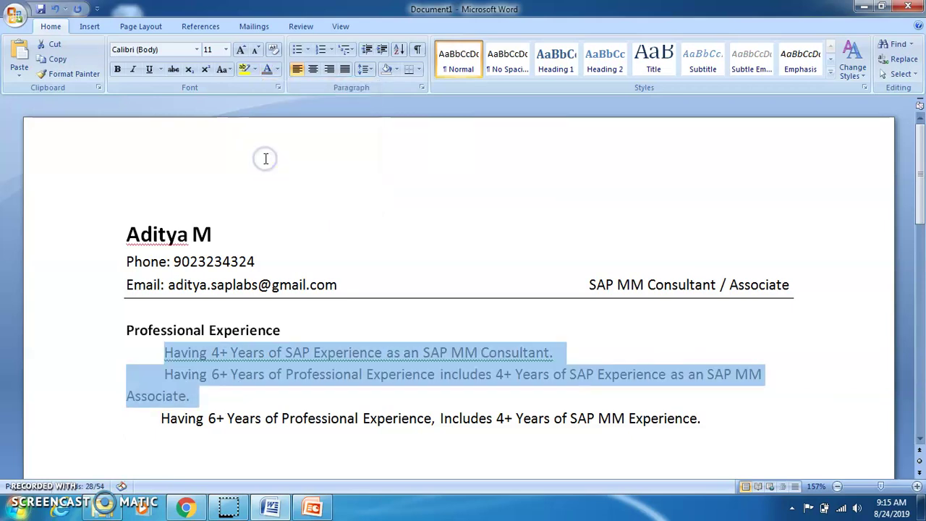
click(713, 418)
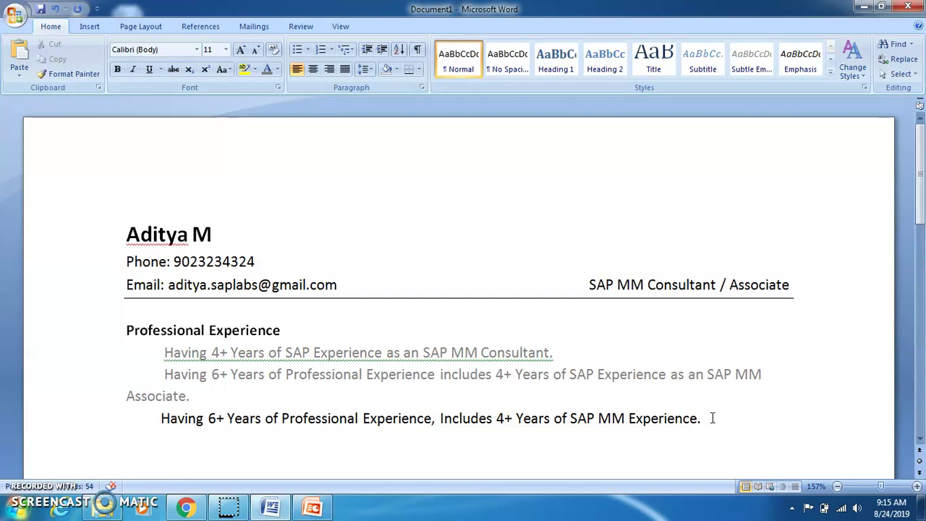
After 'Experience.', type 'Worked on Implementation, Support, Up gradation and Rollout Projects.'
text(Worked on)
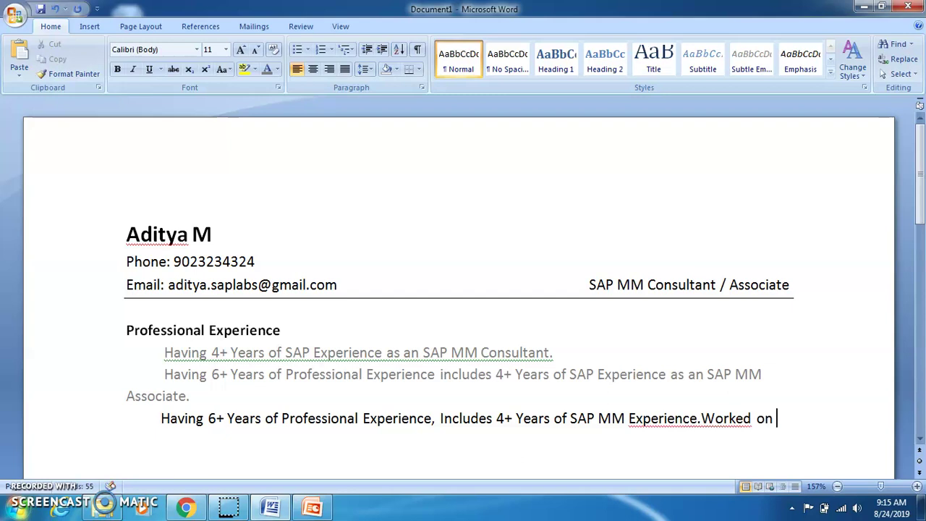
click(699, 418)
key(Right)
key(Right)
key(Right)
key(Right)
key(Right)
key(Right)
key(Right)
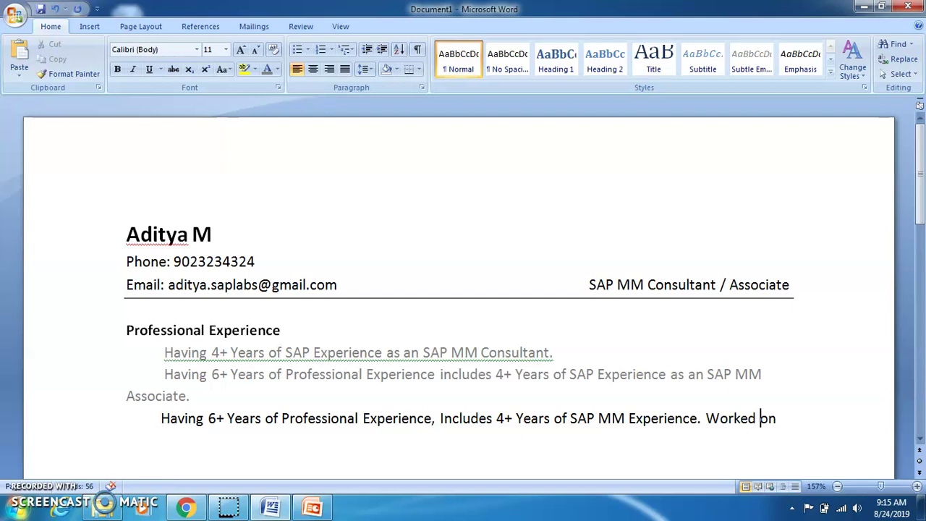
text(Implementation, Sup)
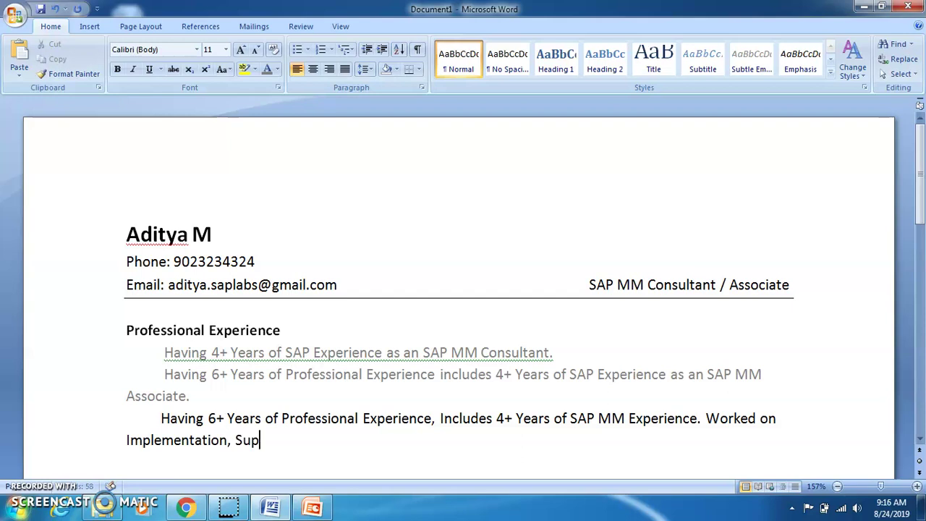
text(port, Upgradation and)
key(Left)
key(Left)
key(Left)
key(Left)
key(Left)
key(Left)
key(Left)
key(Left)
key(Left)
key(Left)
key(Left)
key(Left)
key(Left)
key(Left)
key(Right)
key(End)
text(Ro)
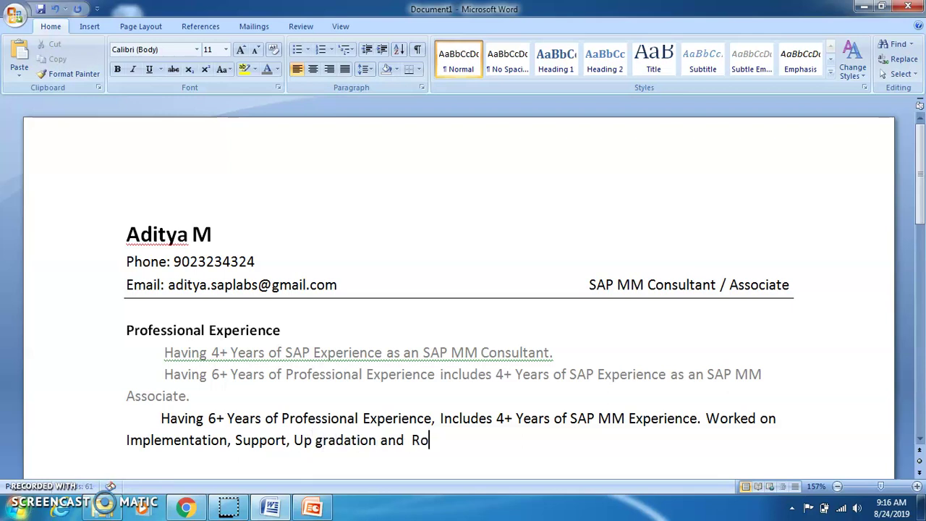
text(llout Projects.)
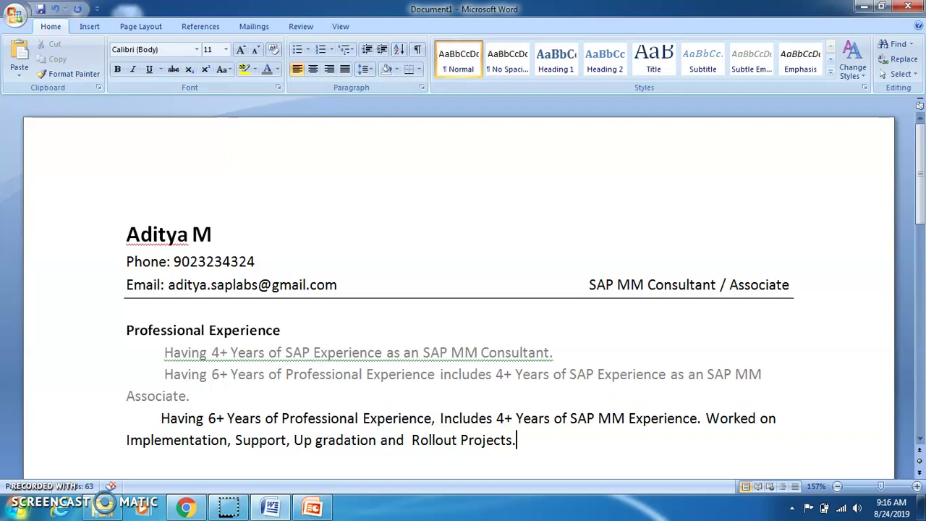
Rework the sentence's ending so it finishes with 'Roll out Projects'
key(BackSpace)
key(BackSpace)
key(BackSpace)
key(BackSpace)
key(BackSpace)
key(BackSpace)
key(BackSpace)
key(BackSpace)
key(BackSpace)
key(BackSpace)
key(BackSpace)
key(BackSpace)
key(BackSpace)
key(BackSpace)
key(BackSpace)
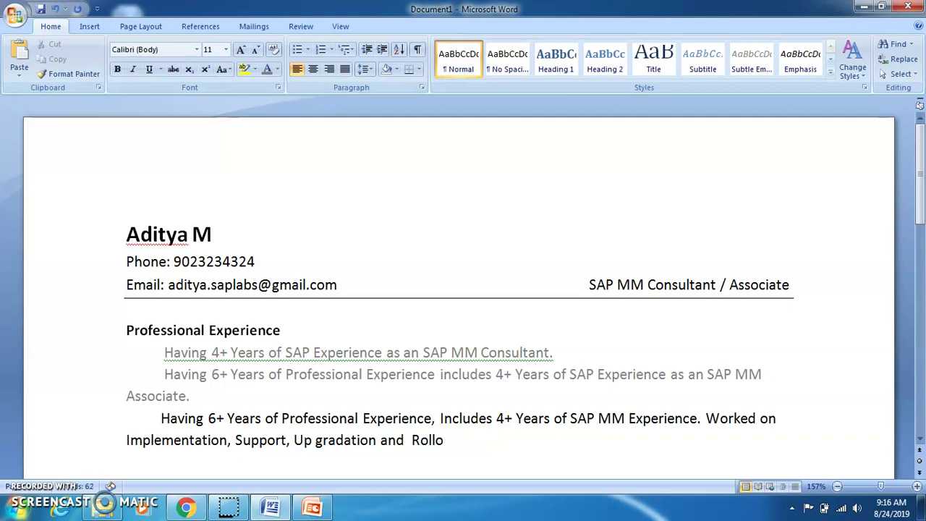
key(BackSpace)
key(BackSpace)
key(BackSpace)
key(BackSpace)
key(BackSpace)
key(BackSpace)
key(BackSpace)
key(BackSpace)
key(BackSpace)
key(BackSpace)
key(BackSpace)
key(BackSpace)
key(BackSpace)
key(BackSpace)
key(BackSpace)
key(BackSpace)
key(BackSpace)
key(BackSpace)
key(BackSpace)
key(BackSpace)
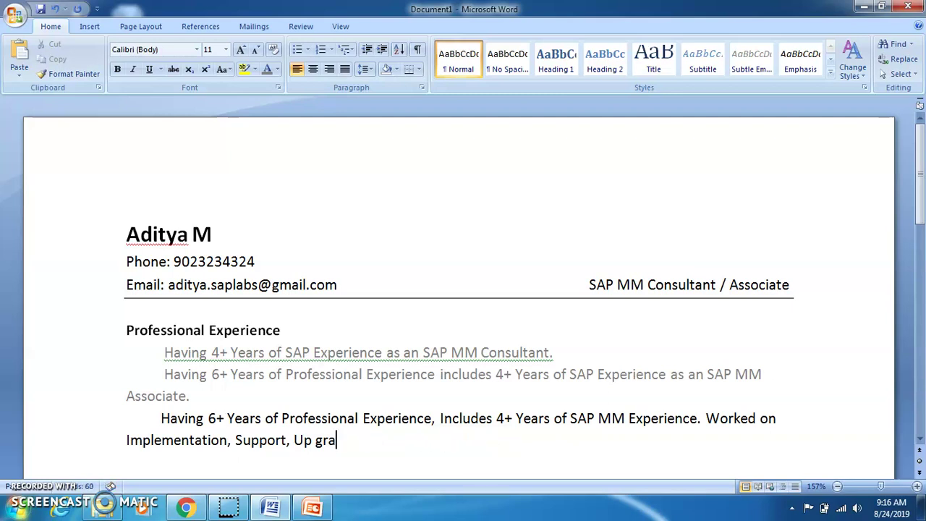
key(Left)
key(Left)
key(Left)
key(Left)
key(Left)
key(BackSpace)
text(and)
key(ctrl+z)
key(ctrl+z)
key(ctrl+z)
key(ctrl+z)
key(BackSpace)
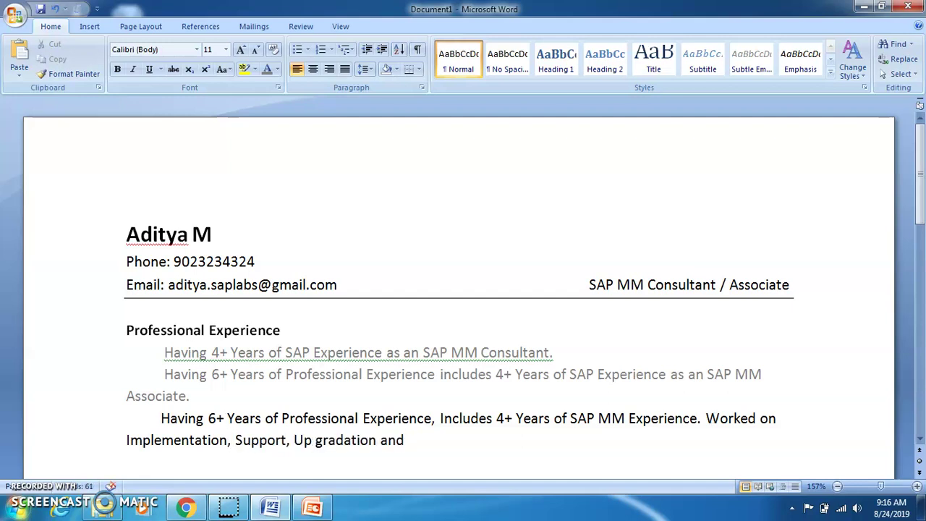
key(Right)
key(Right)
key(Right)
text(Roll out Projects)
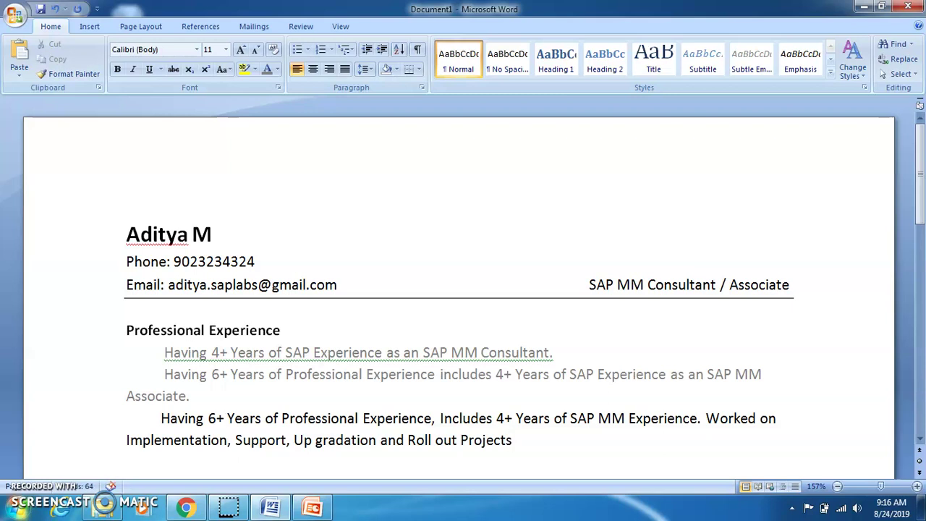
key(ctrl+shift+Left)
key(ctrl+shift+Left)
key(ctrl+shift+Left)
key(ctrl+shift+Left)
key(ctrl+shift+Left)
key(ctrl+shift+Left)
key(ctrl+shift+Left)
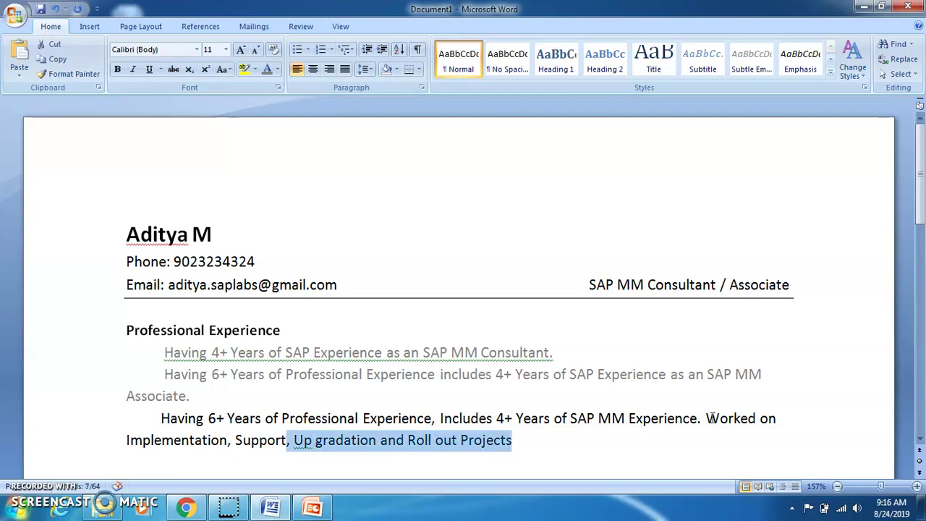
Turn the 'Worked on…' sentence grey and end it with a period
key(ctrl+shift+Left)
key(ctrl+shift+Left)
key(ctrl+shift+Left)
key(ctrl+shift+Left)
key(ctrl+shift+Left)
key(ctrl+shift+Left)
key(shift+Right)
key(ctrl+c)
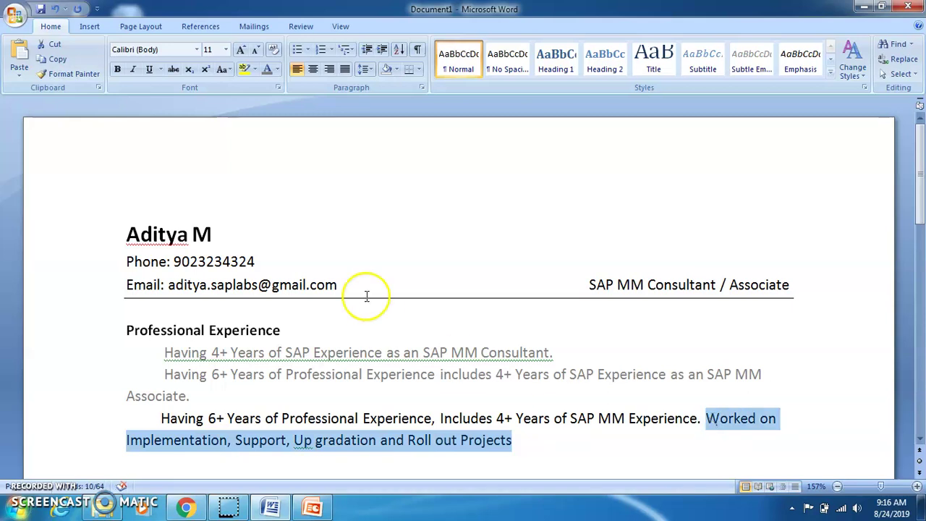
click(270, 67)
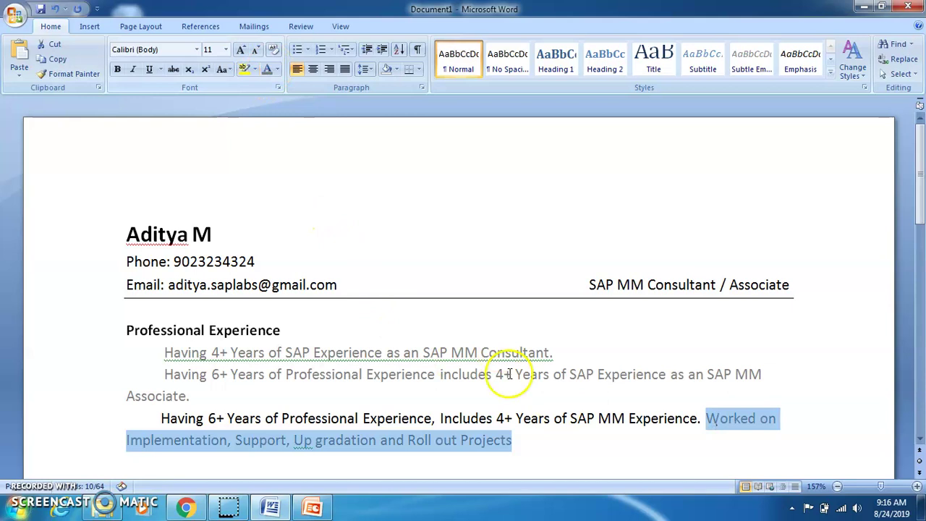
click(534, 445)
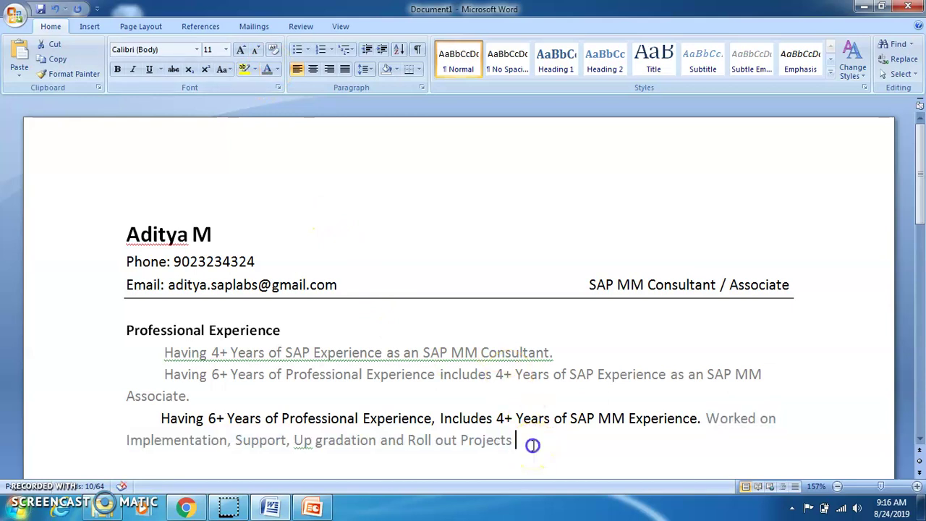
text(.)
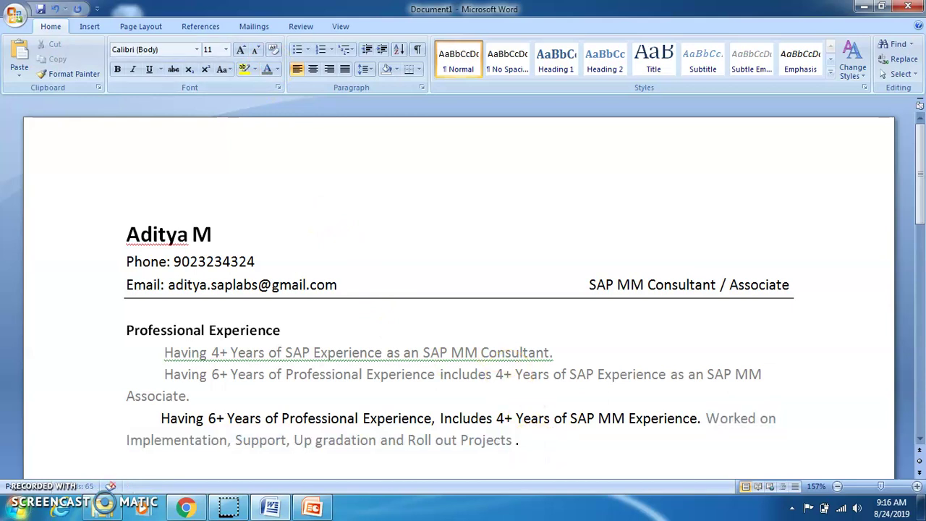
Paste a copy after it and edit it to 'Worked on Implementation and Support Projects.'
key(ctrl+v)
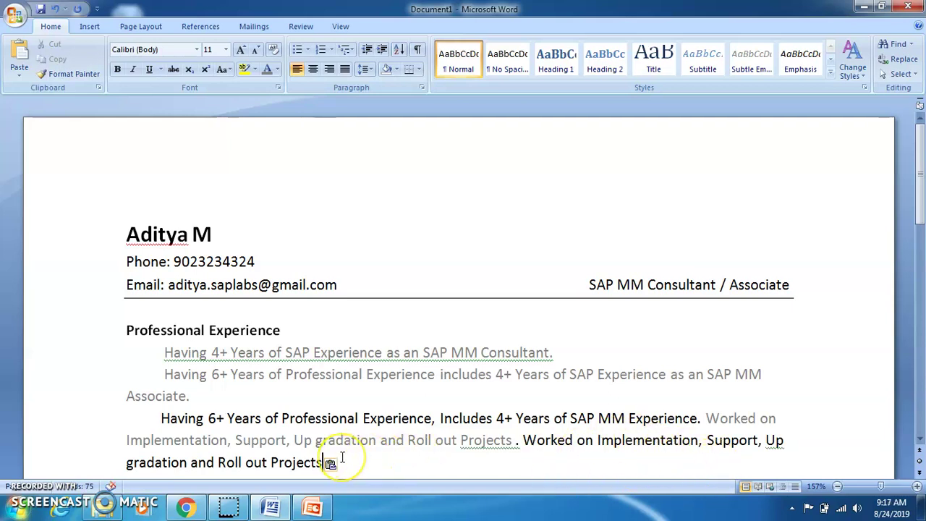
key(Left)
key(Left)
key(Left)
key(Left)
key(Left)
key(Left)
key(Left)
key(Left)
key(BackSpace)
key(BackSpace)
key(BackSpace)
key(BackSpace)
key(BackSpace)
key(BackSpace)
key(BackSpace)
key(BackSpace)
key(BackSpace)
key(BackSpace)
key(BackSpace)
key(BackSpace)
key(BackSpace)
key(BackSpace)
key(BackSpace)
key(BackSpace)
key(BackSpace)
key(BackSpace)
key(BackSpace)
key(BackSpace)
key(BackSpace)
key(BackSpace)
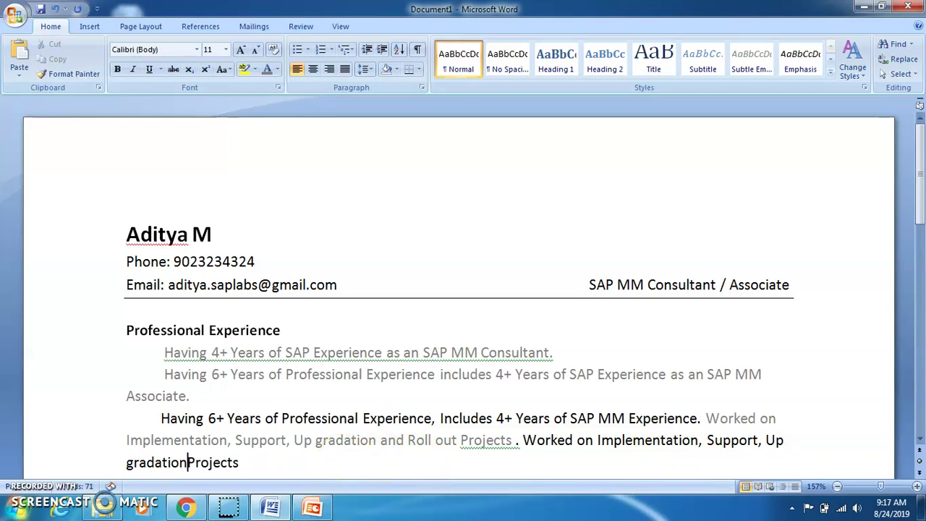
key(BackSpace)
key(BackSpace)
key(BackSpace)
key(BackSpace)
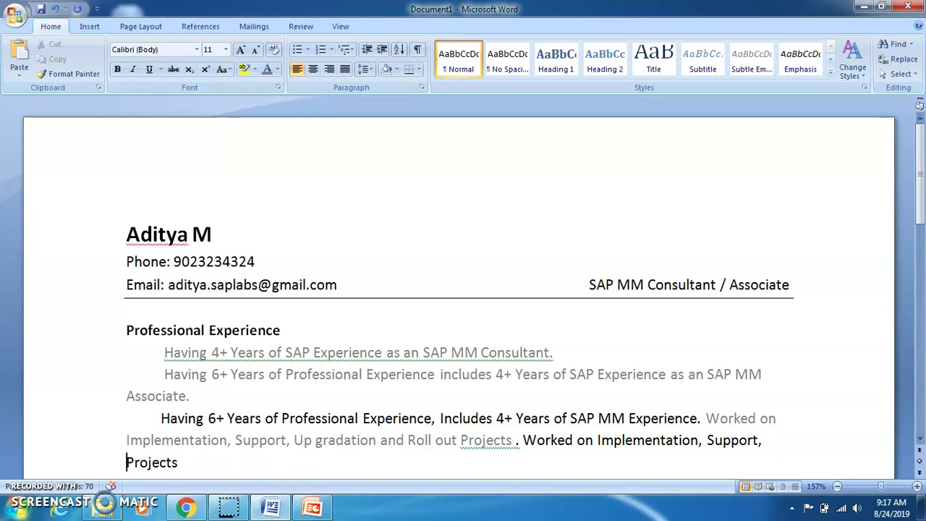
key(BackSpace)
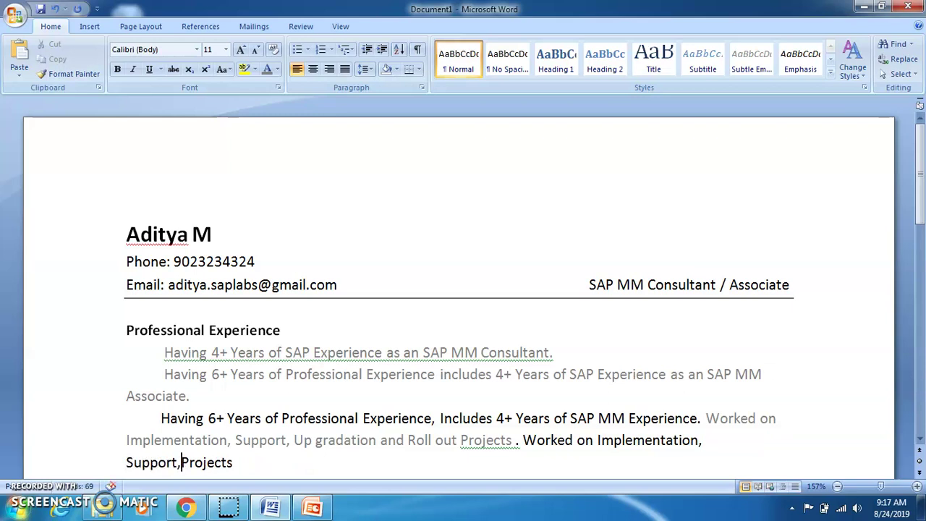
key(BackSpace)
key(Up)
key(Right)
key(Right)
key(Right)
key(Right)
key(Right)
key(Right)
key(Right)
key(Right)
key(Right)
key(Right)
key(Right)
key(Right)
key(Right)
key(Right)
key(Right)
key(Right)
key(Right)
key(Right)
key(Right)
key(Right)
key(Right)
key(Right)
key(Right)
key(Right)
key(Right)
key(Right)
key(Right)
key(Right)
key(Right)
key(Right)
key(Right)
key(Right)
key(Right)
key(Right)
key(Right)
key(Right)
key(Right)
key(Right)
key(Right)
key(BackSpace)
text(and)
key(ctrl+End)
text(.)
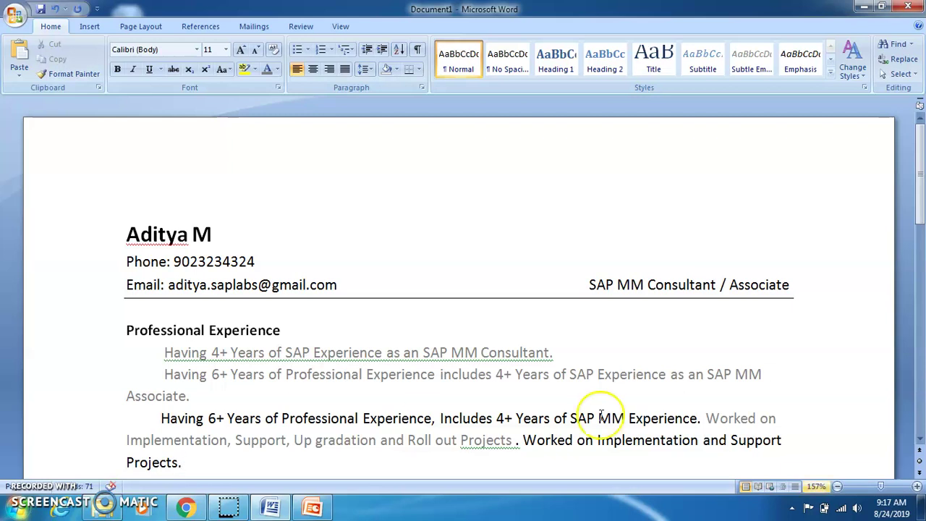
Append 'Having Good Communication Skills. Quick Learner' to the summary, fixing typos
scroll(910, 438, down, 1)
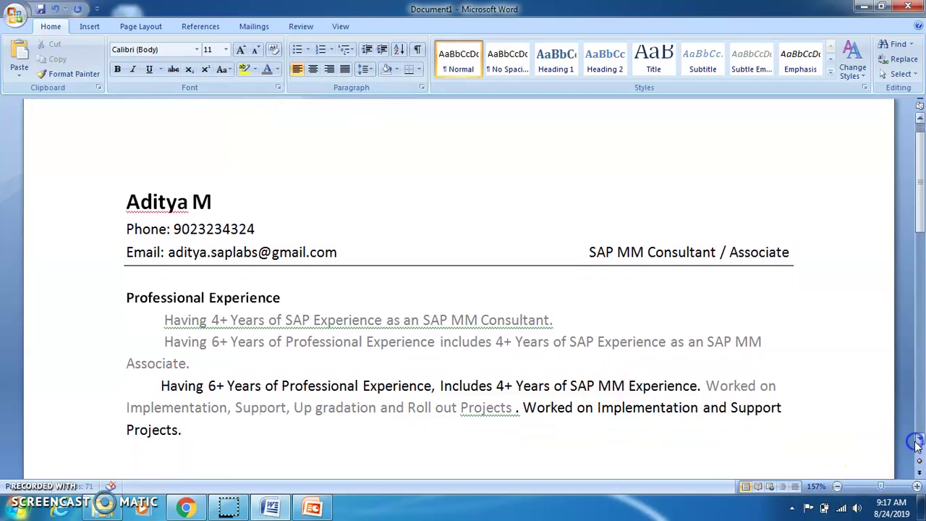
text(H)
key(Return)
text(ving)
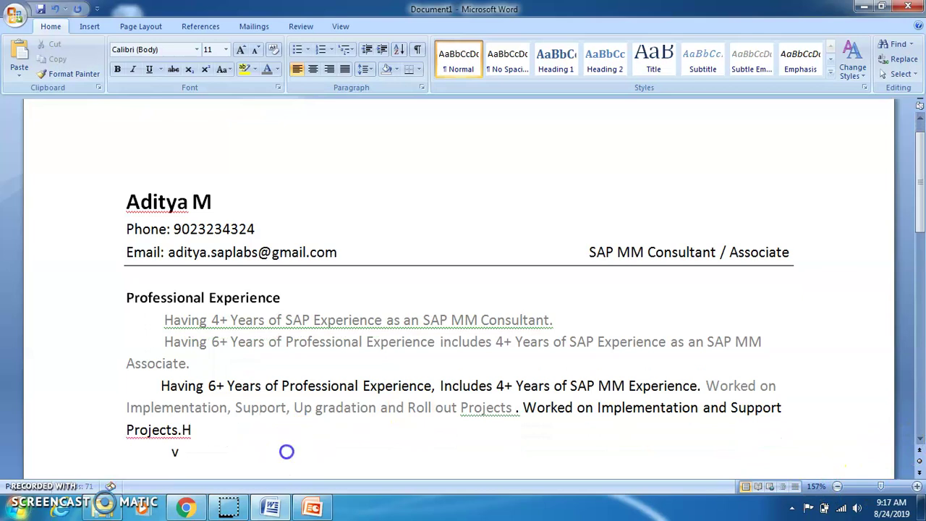
key(BackSpace)
key(BackSpace)
key(BackSpace)
key(BackSpace)
text(aving )
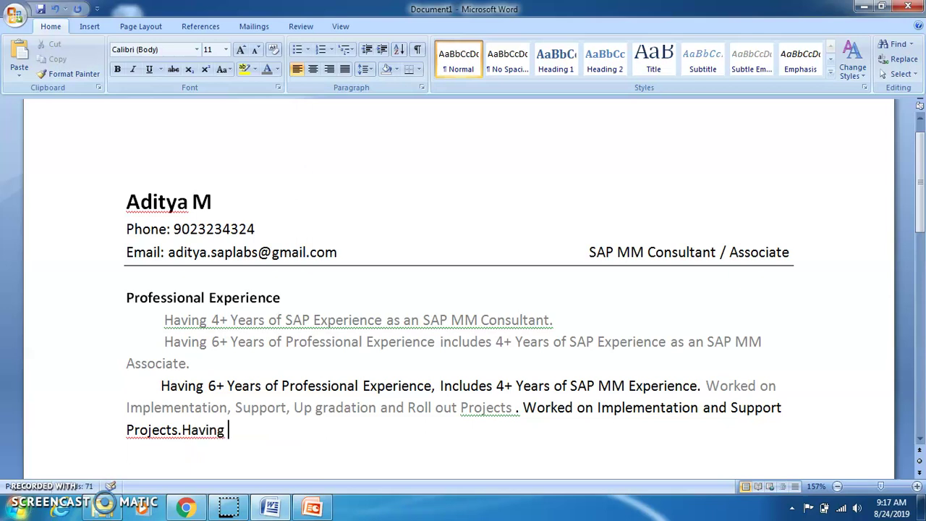
text(Gooo)
key(Left)
key(Left)
key(Left)
key(Left)
key(Left)
key(Left)
key(Left)
key(Left)
key(Left)
key(Left)
key(Left)
key(Right)
key(Right)
text(Commu)
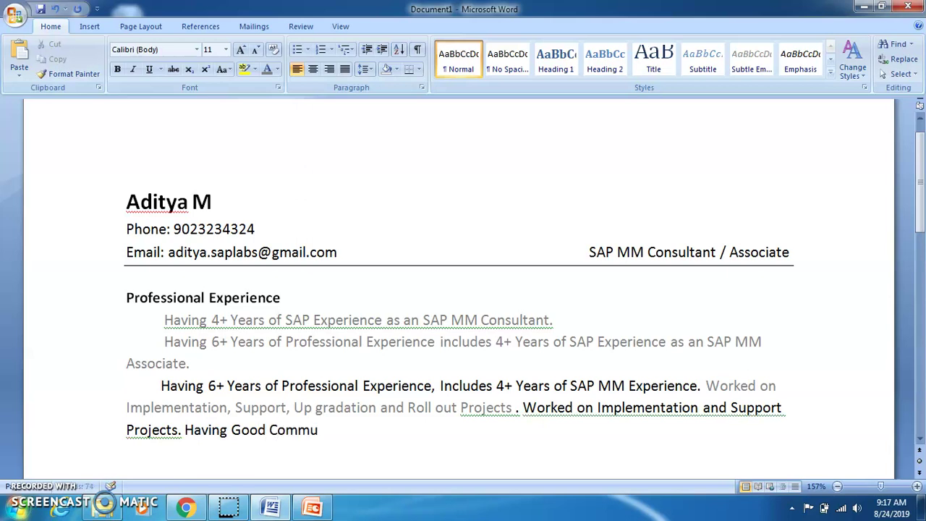
text(nication Skills. Q)
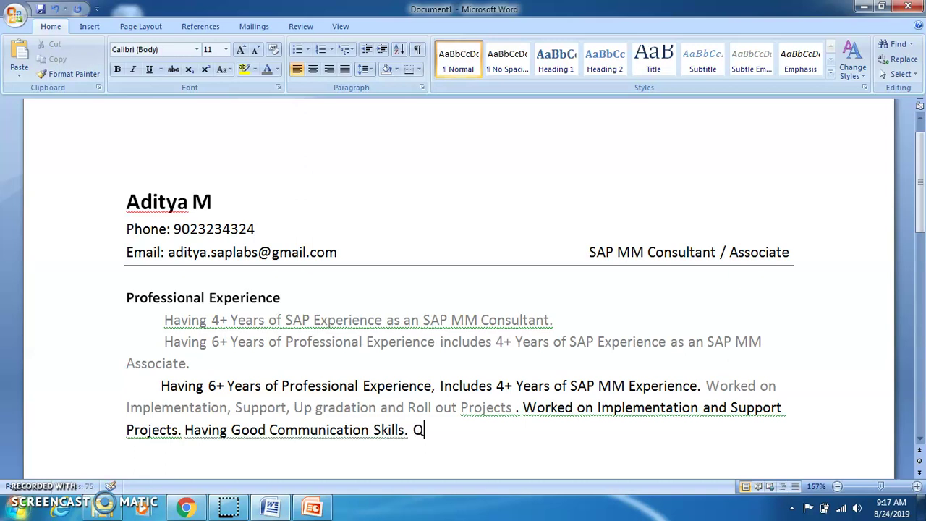
text(uick Learner, )
text(Pa)
key(BackSpace)
key(BackSpace)
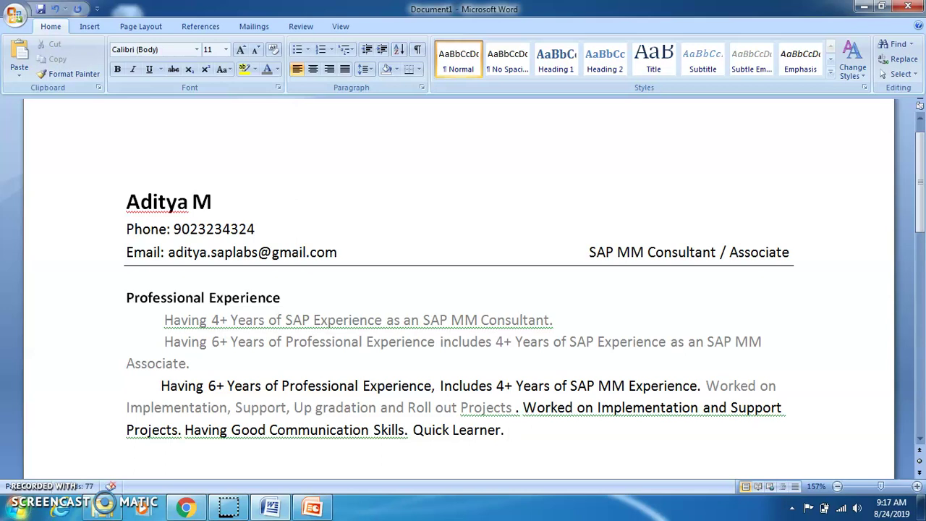
Continue with 'Self Motivating. Comfortable working in Challenging environment.'
text(Selft)
key(BackSpace)
text(Moti)
text(vating)
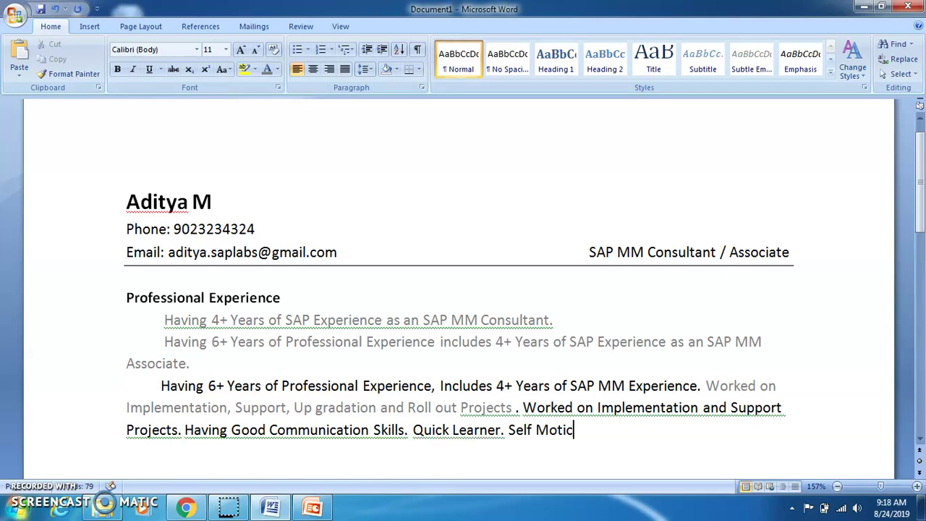
text( and)
key(BackSpace)
key(BackSpace)
key(BackSpace)
key(BackSpace)
text(and)
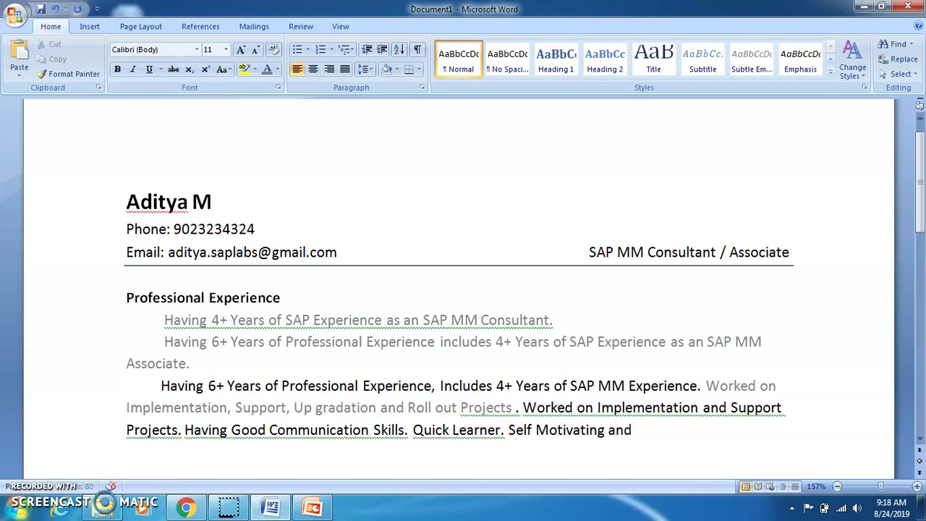
key(BackSpace)
key(BackSpace)
key(BackSpace)
key(BackSpace)
text(. Can comple)
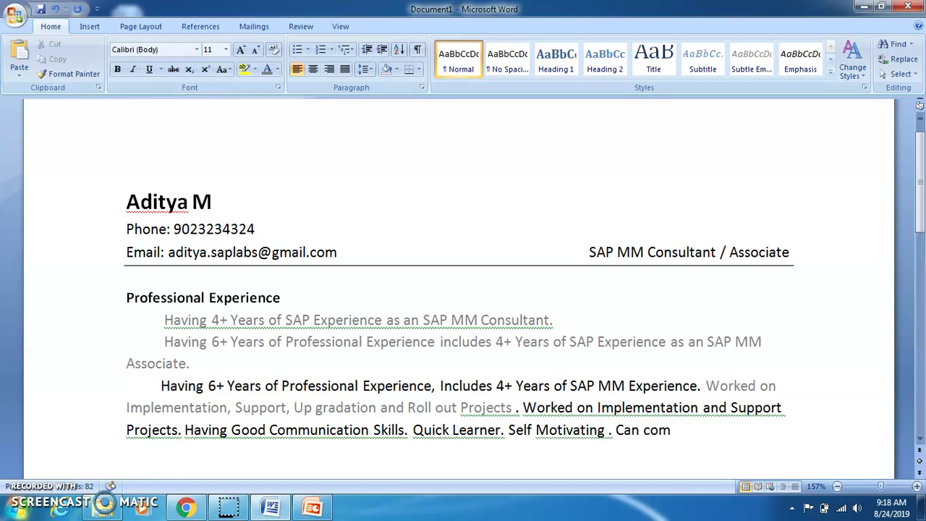
key(BackSpace)
key(BackSpace)
key(BackSpace)
key(BackSpace)
key(BackSpace)
key(BackSpace)
key(BackSpace)
key(BackSpace)
key(BackSpace)
text(omfortabl)
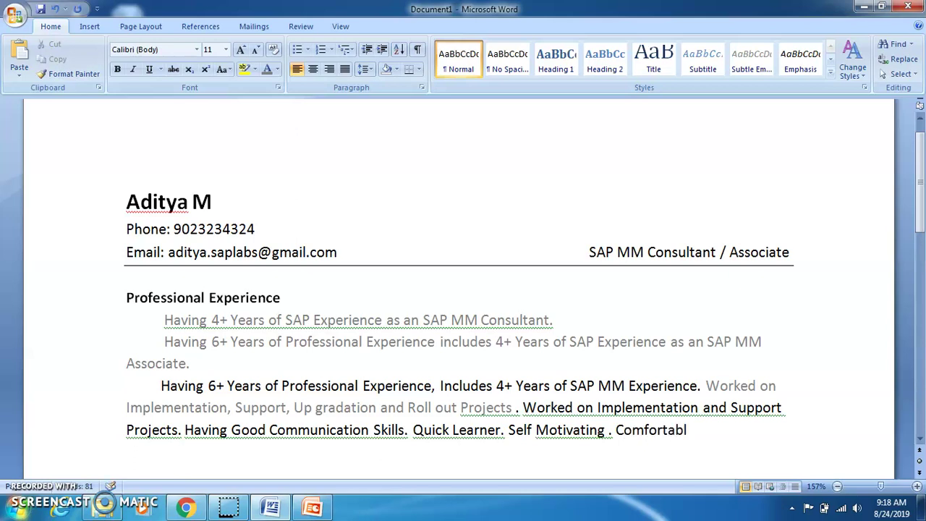
text(e working)
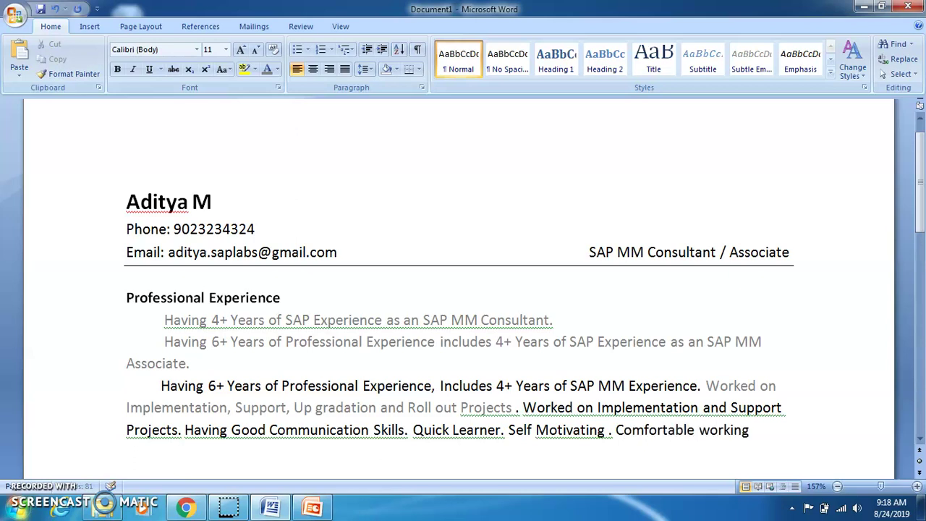
text( in Challen)
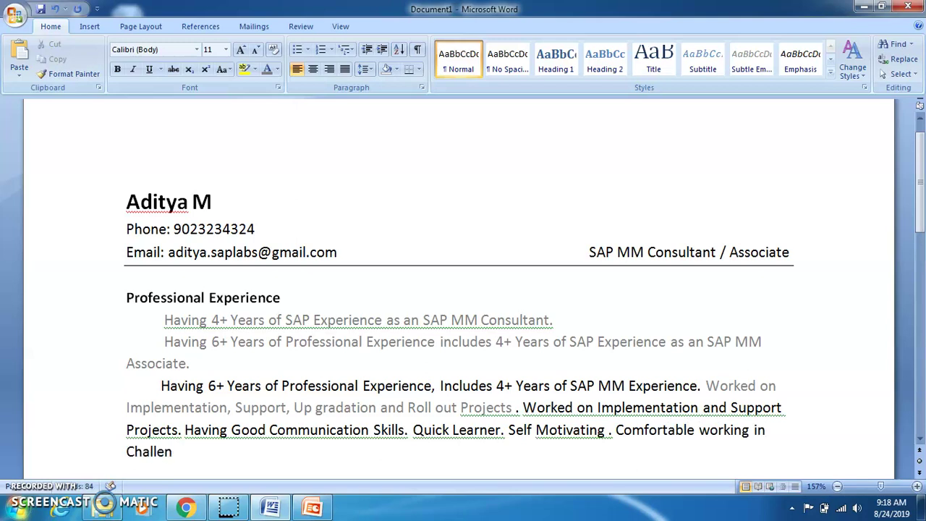
text(ging envi)
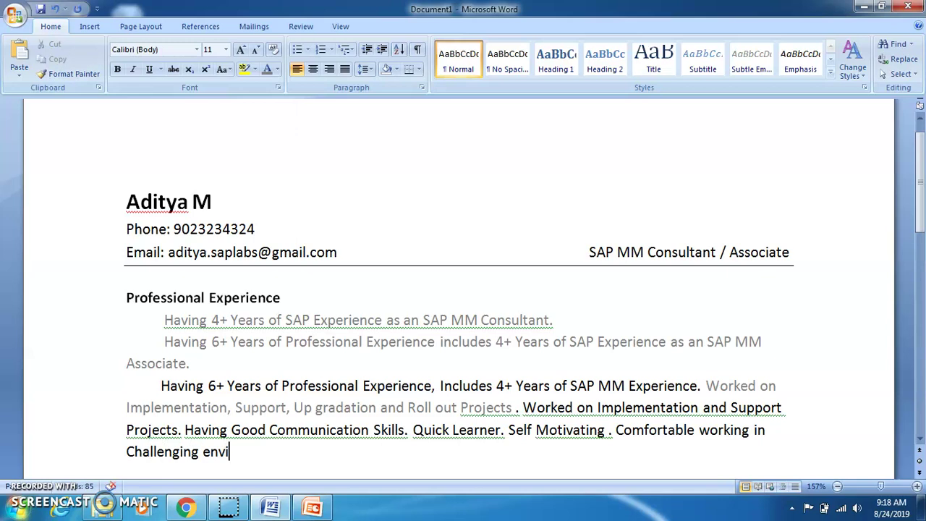
text(ronment)
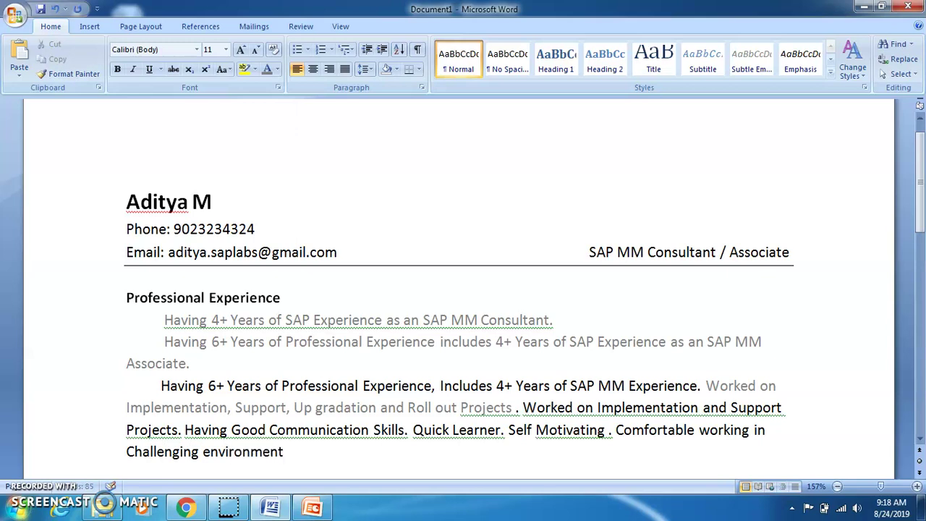
text(.)
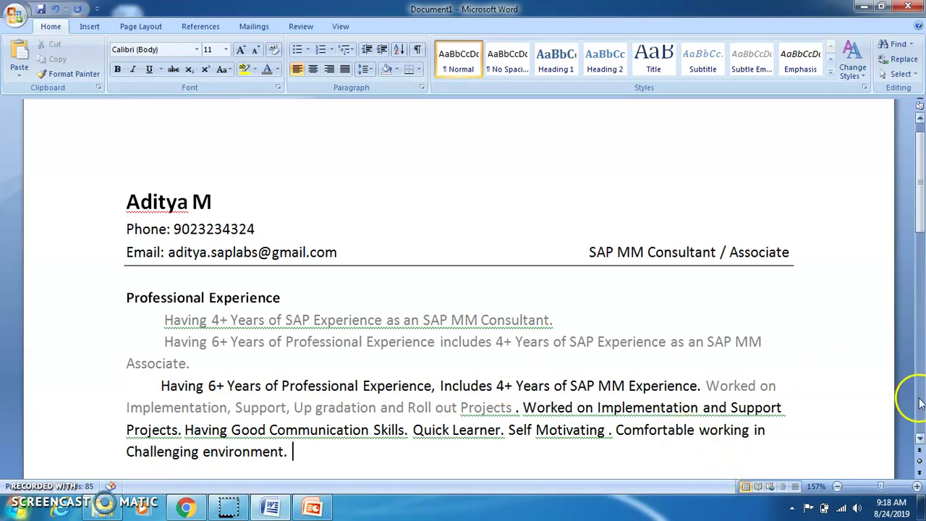
click(920, 438)
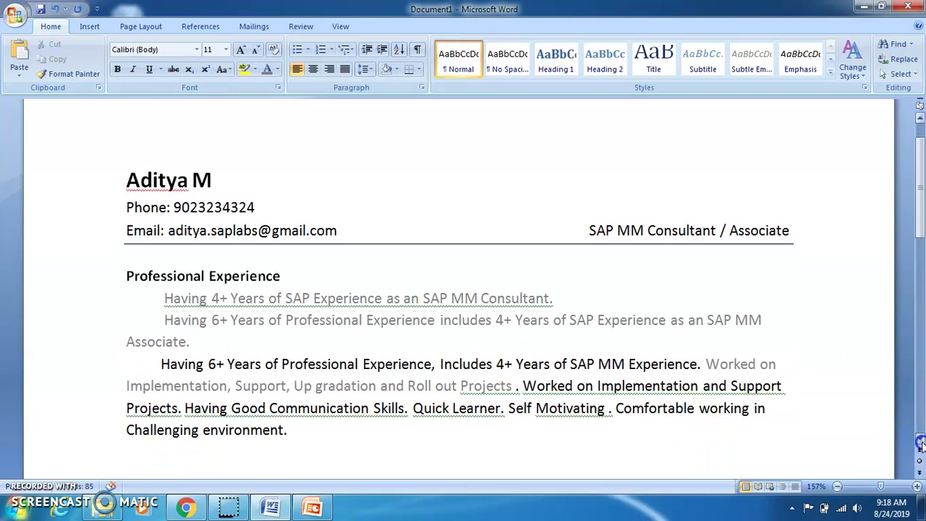
click(919, 441)
click(919, 442)
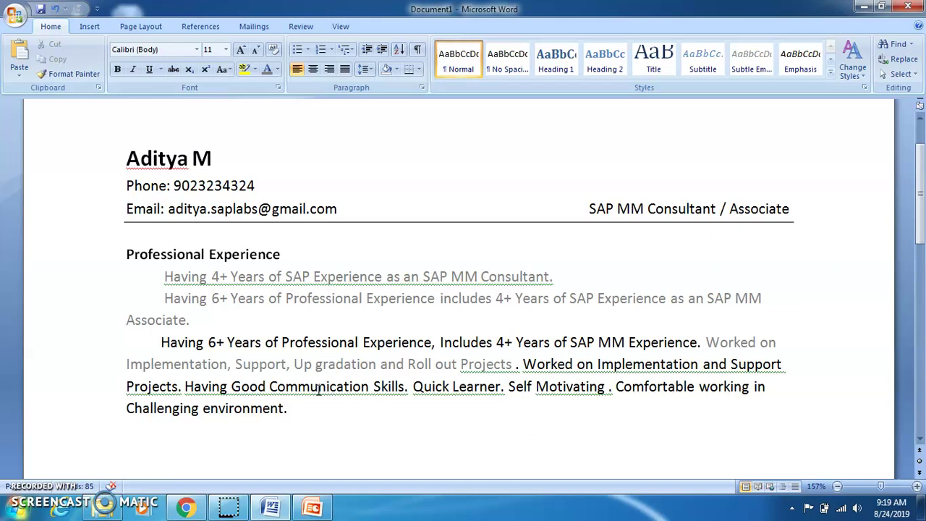
Insert a space before the periods after Skills, Learner and environment
click(428, 399)
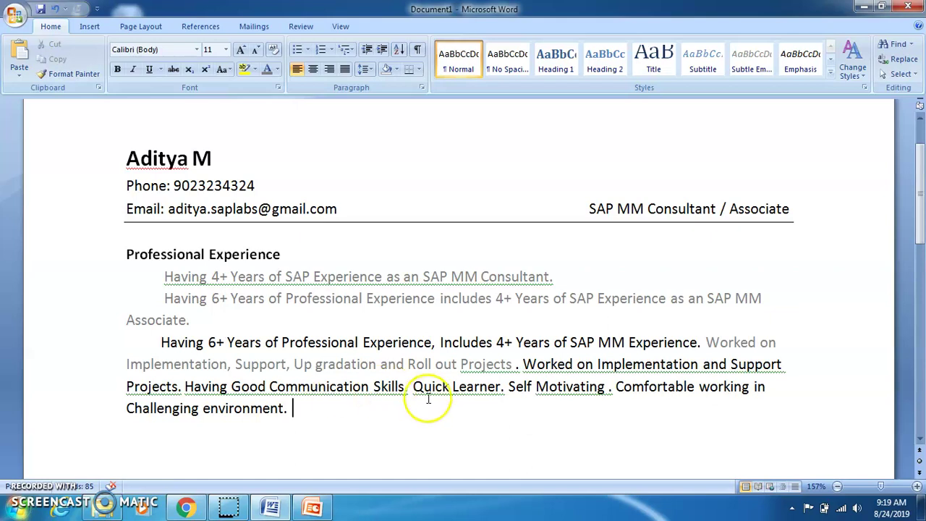
click(405, 387)
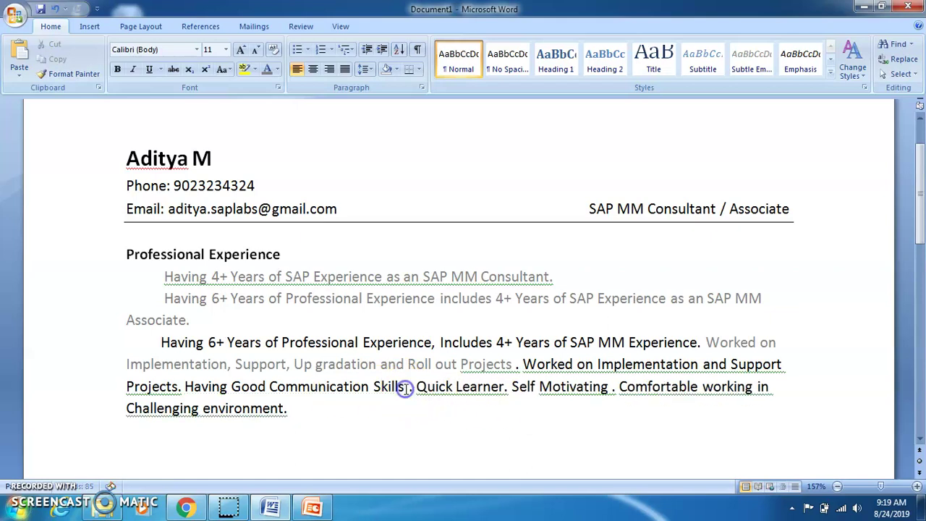
click(505, 386)
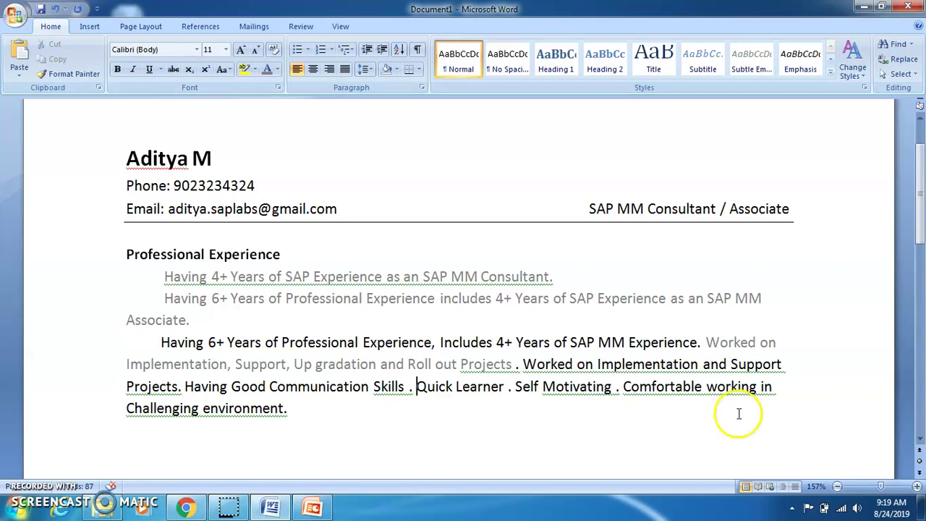
click(284, 409)
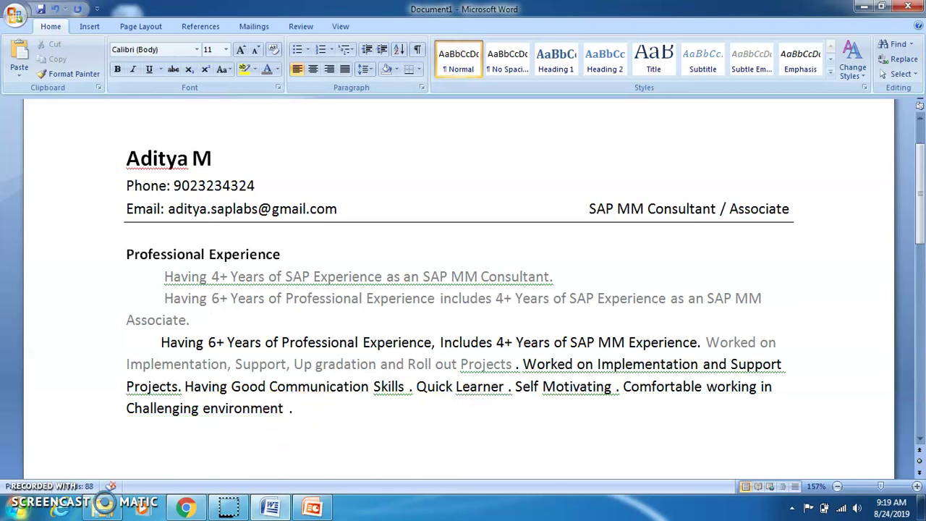
click(300, 410)
Add the heading line 'SAP MM Expertise:' below the experience paragraph
key(Return)
text(SAP MM Expertise)
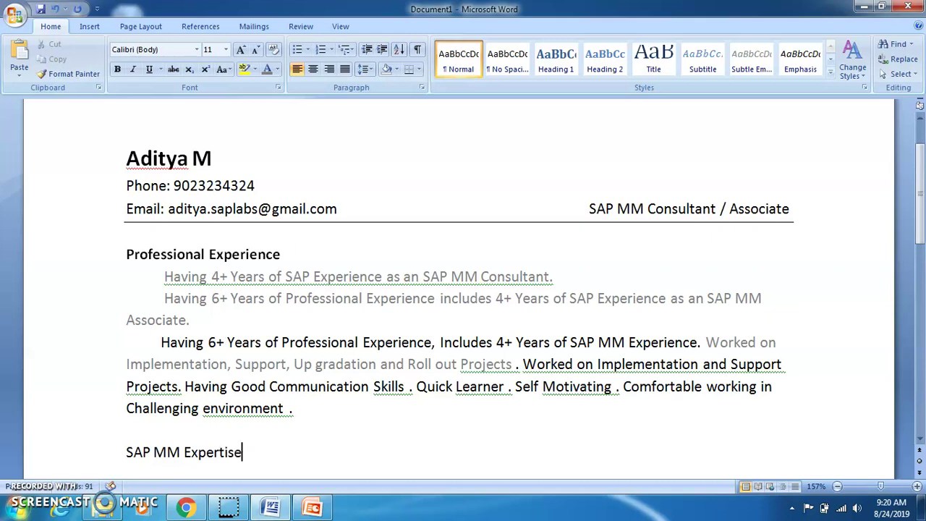
text(:)
key(Return)
Add 'SAP MM Skills :' on the next line, followed by an empty line
text(SAP)
text( MM)
text( Tech)
click(297, 408)
key(Down)
key(Down)
key(Down)
key(BackSpace)
key(BackSpace)
key(BackSpace)
key(BackSpace)
key(BackSpace)
text(Skills)
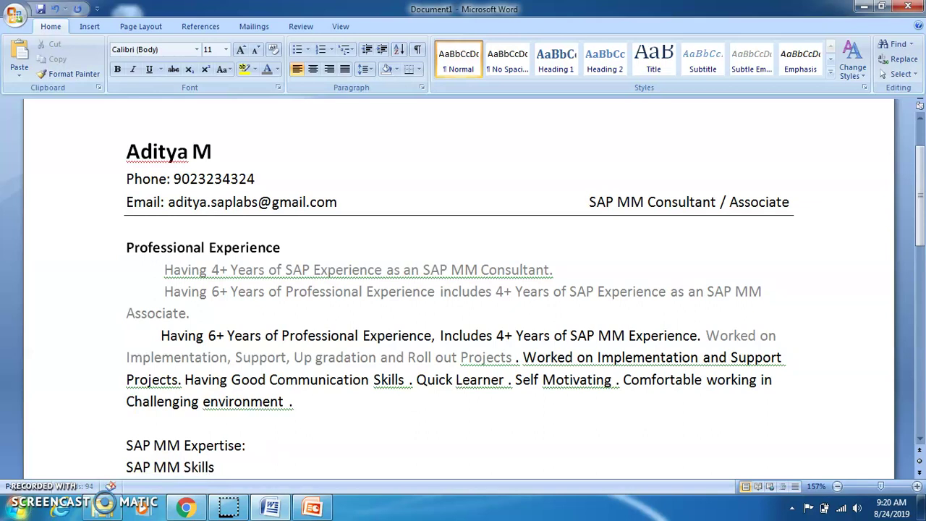
text( :)
click(225, 444)
click(224, 467)
key(ctrl+shift+Left)
key(ctrl+shift+Left)
key(ctrl+shift+Left)
key(ctrl+shift+Left)
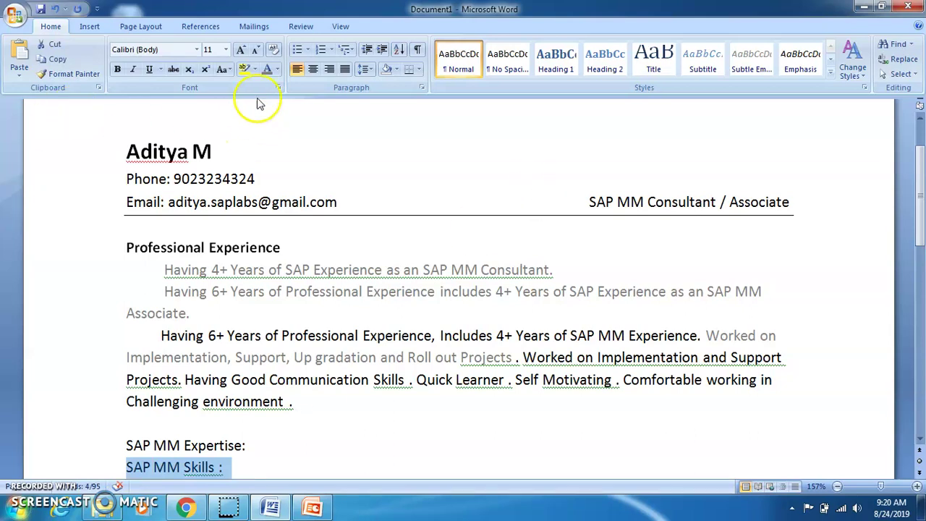
click(252, 459)
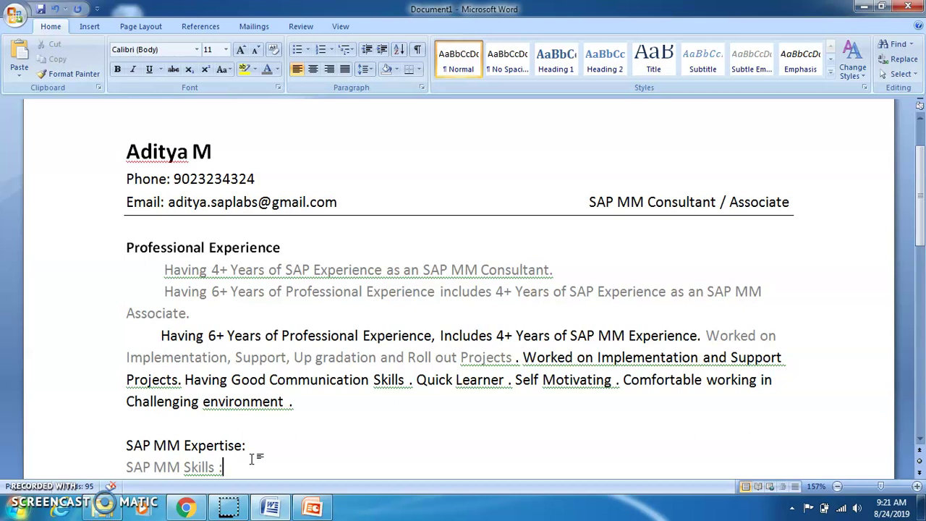
key(Return)
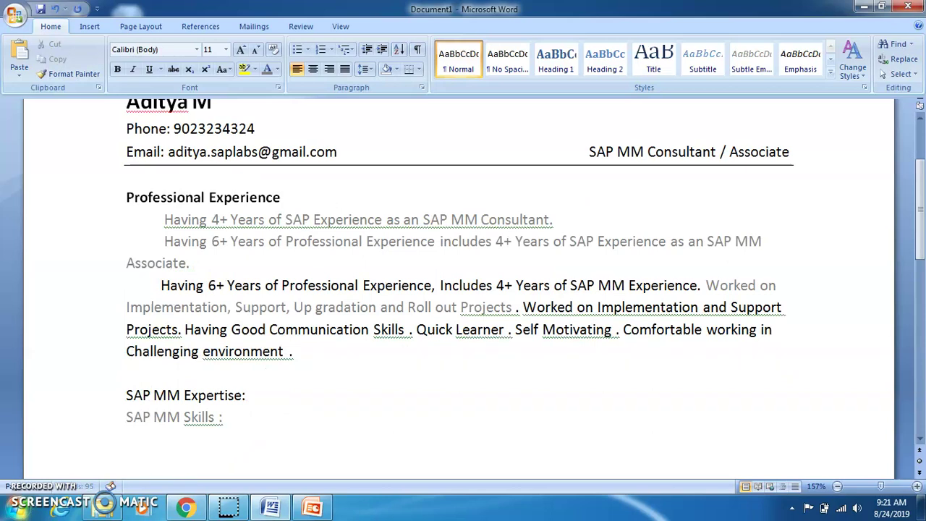